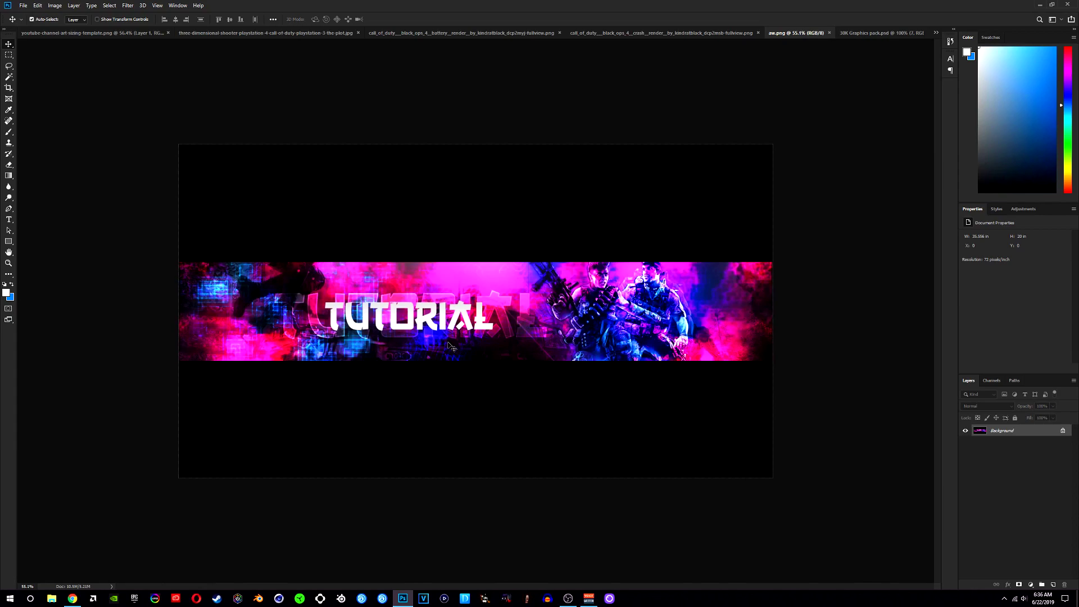
Switch to the channel-art sizing template, then bring up Chrome's 'youtube banner safe area' image results.
left_click(90, 33)
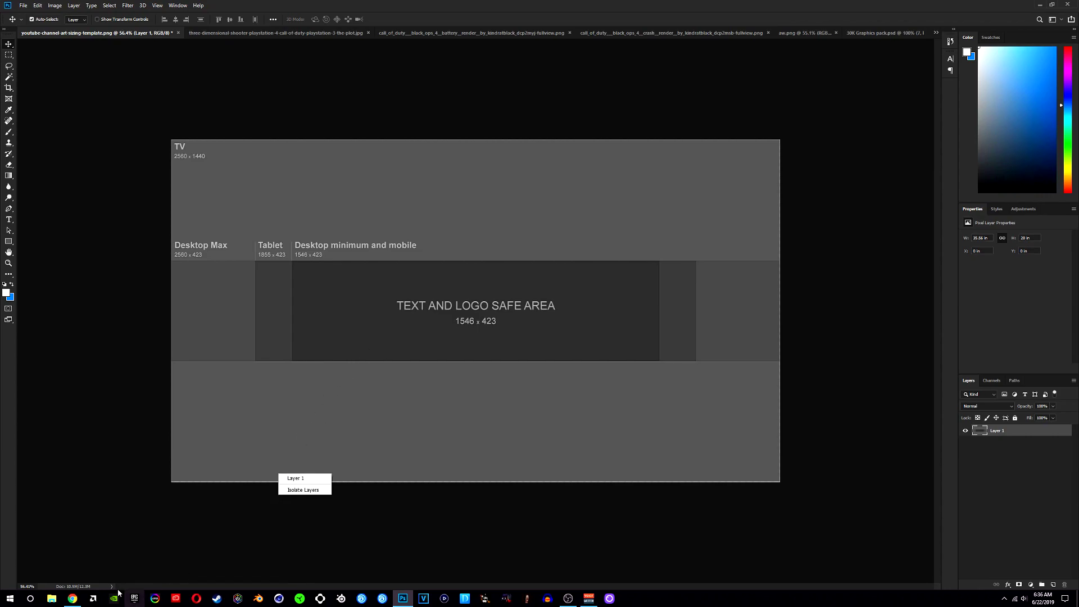
left_click(72, 600)
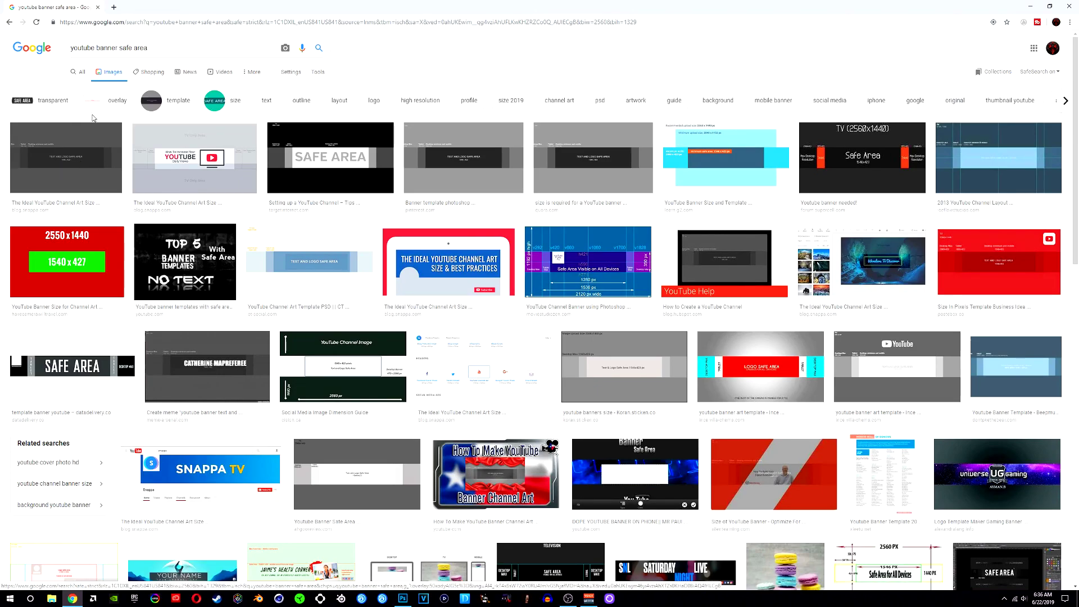
Minimize Chrome to return to the Photoshop sizing template.
left_click(1031, 6)
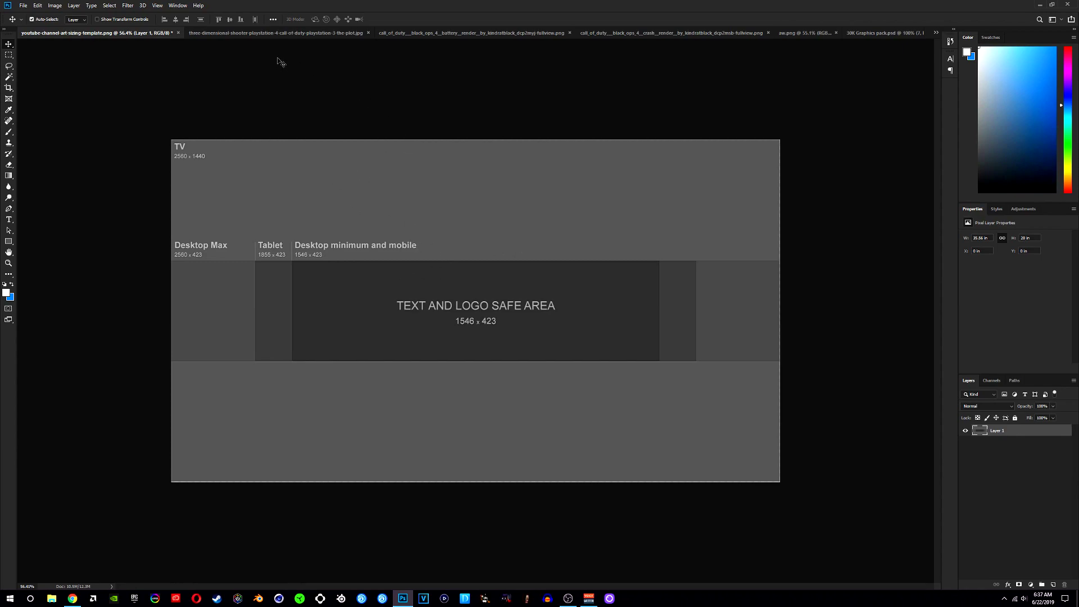
Review the Call of Duty artwork, both soldier renders and the TUTORIAL banner, then return to the template with the Rectangle tool.
left_click(270, 35)
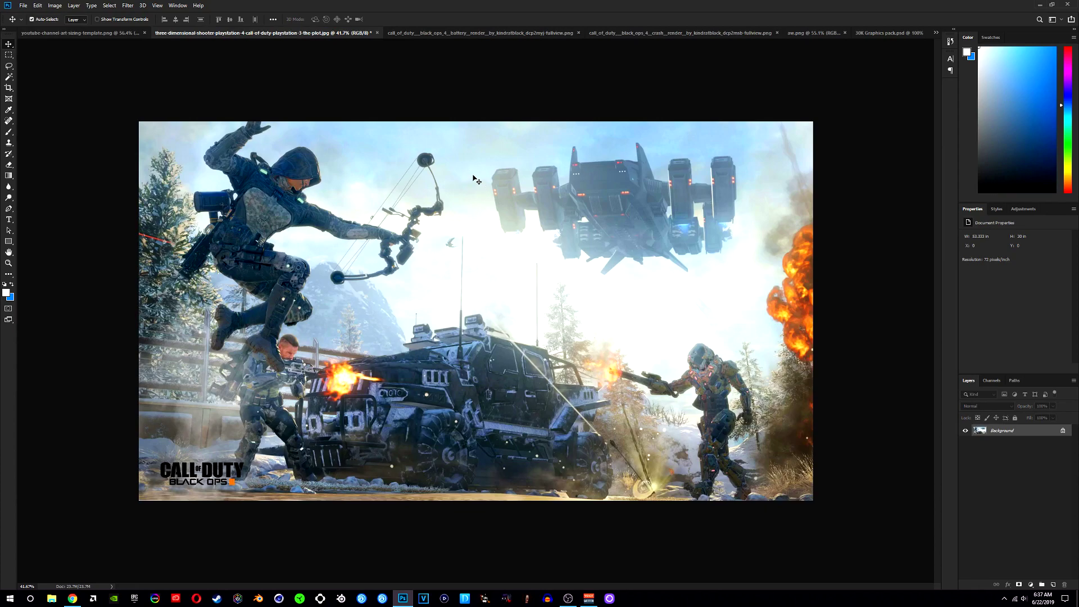
left_click(481, 35)
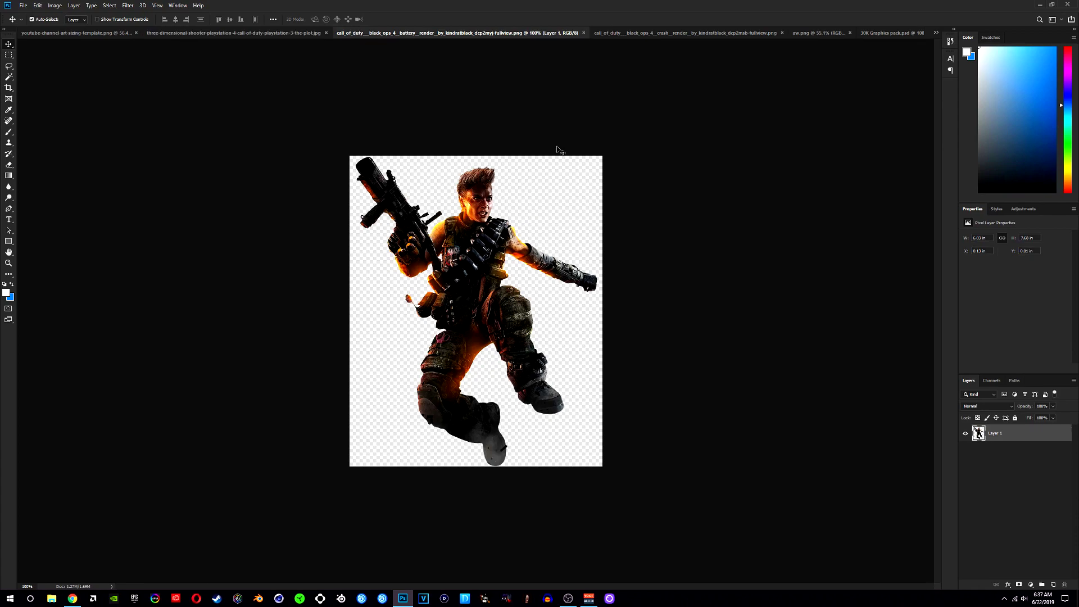
left_click(629, 35)
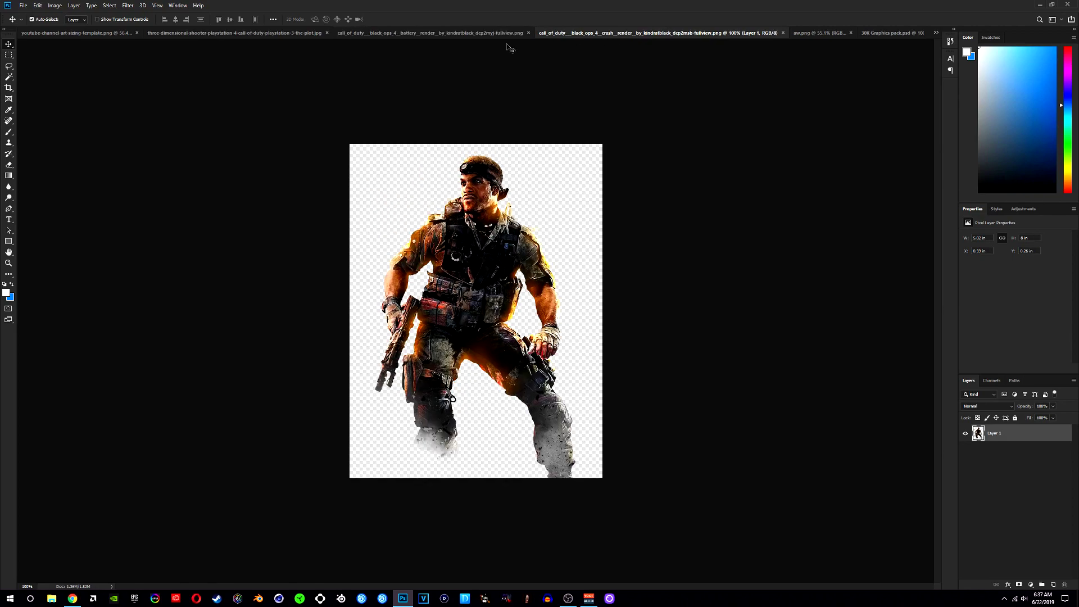
left_click(822, 32)
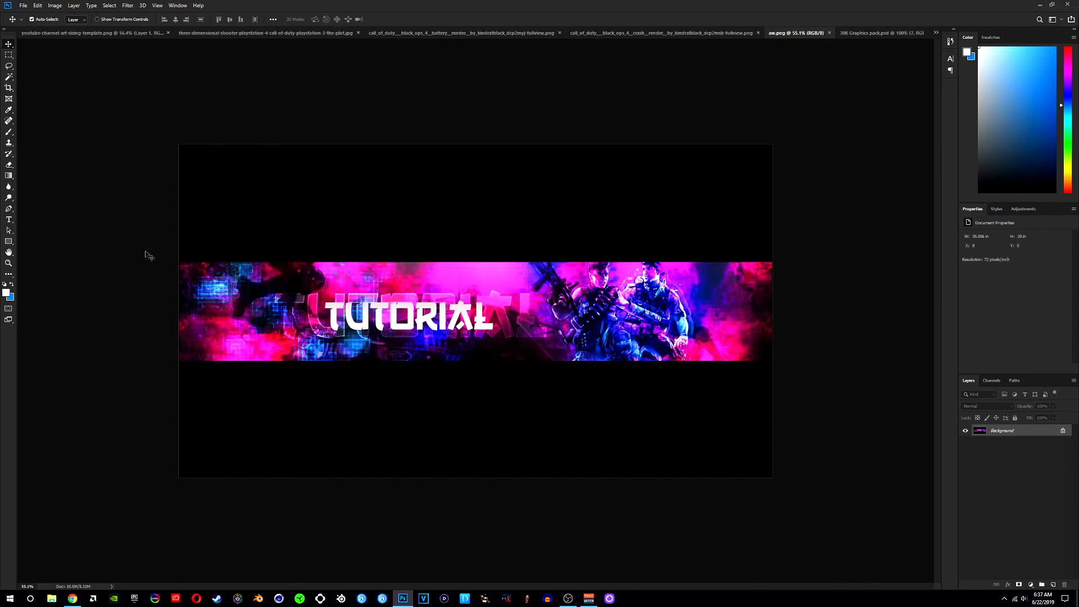
left_click(138, 34)
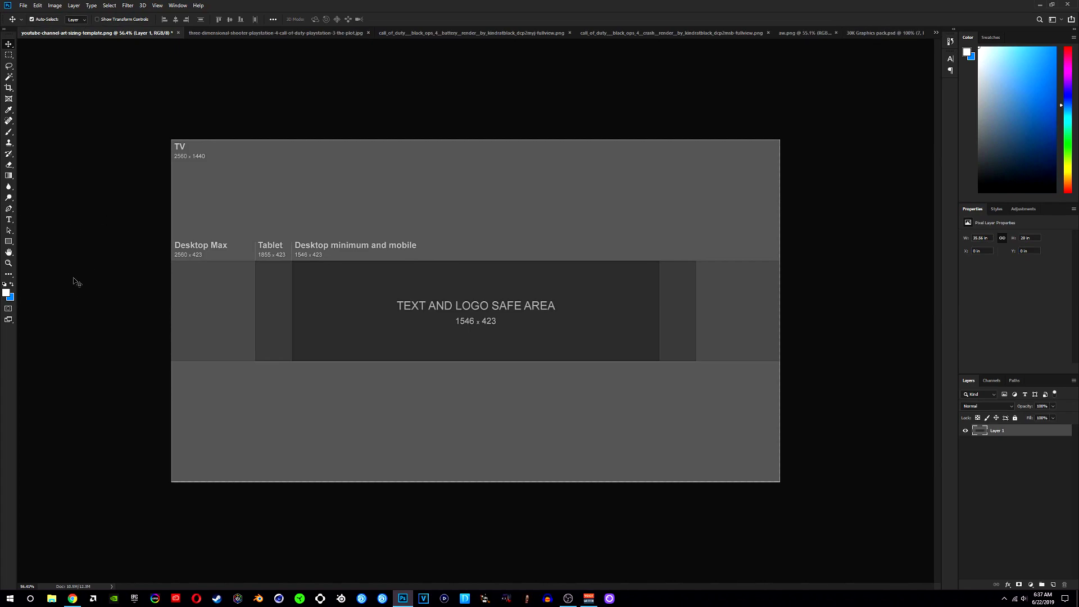
left_click(9, 241)
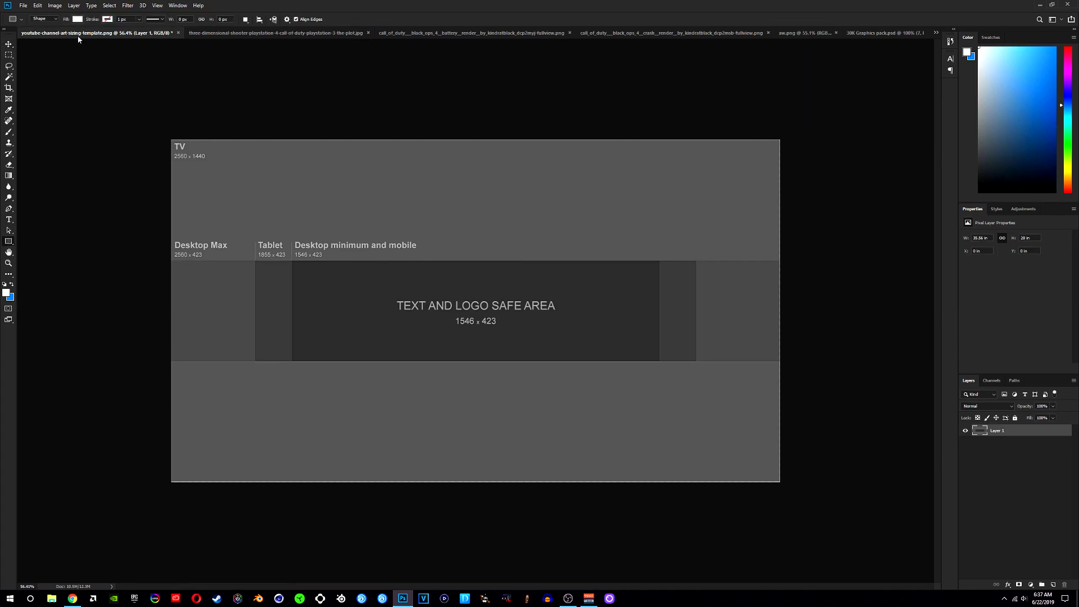
Draw white rectangles over the top and bottom, rasterize both, and delete the template layer.
left_click_drag(154, 260, 792, 123)
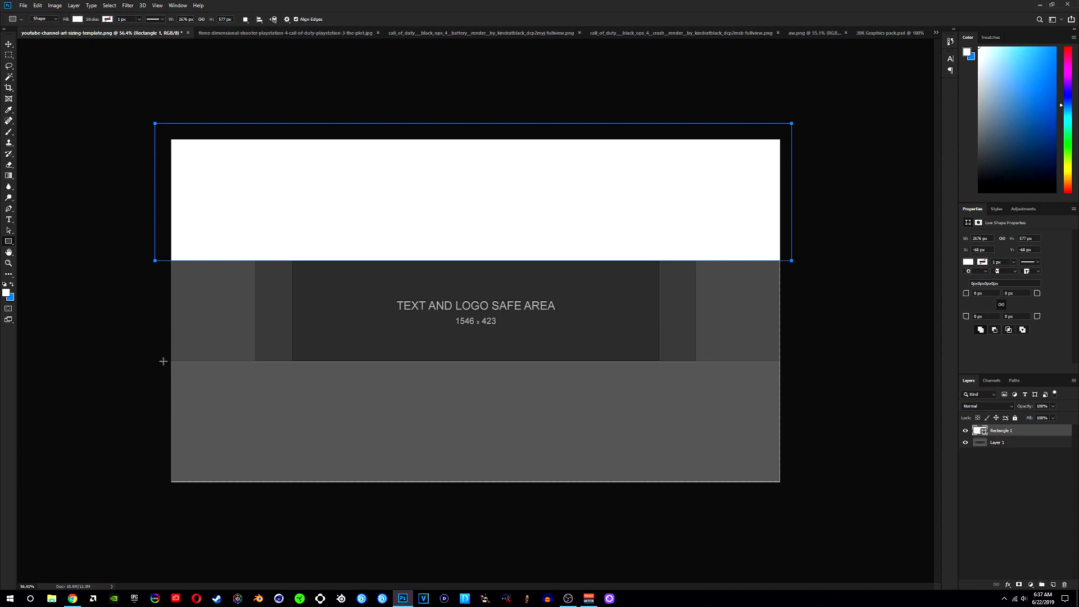
left_click_drag(163, 362, 804, 520)
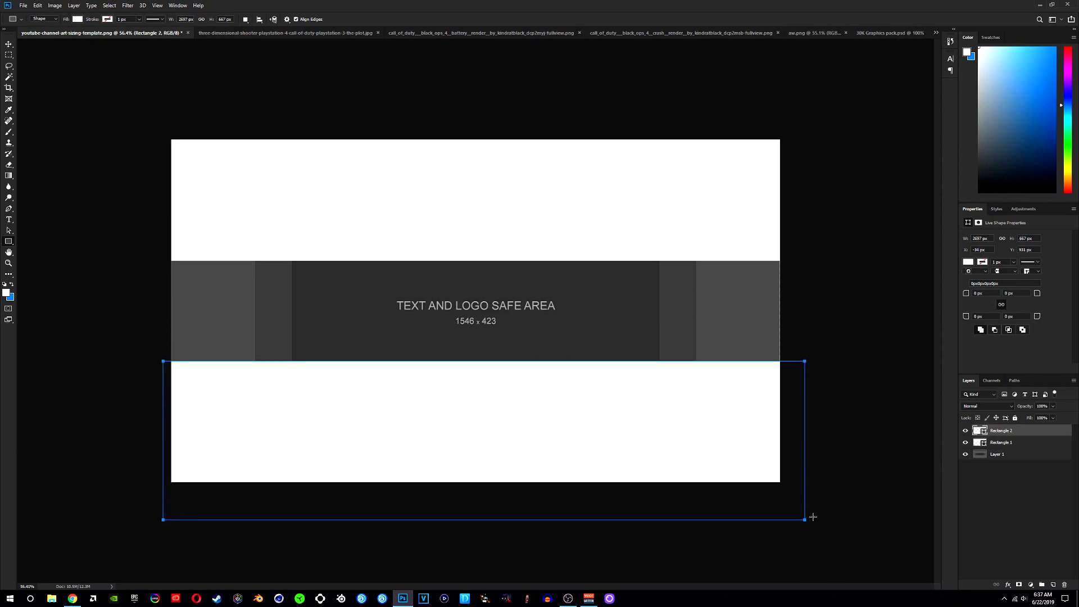
right_click(1010, 432)
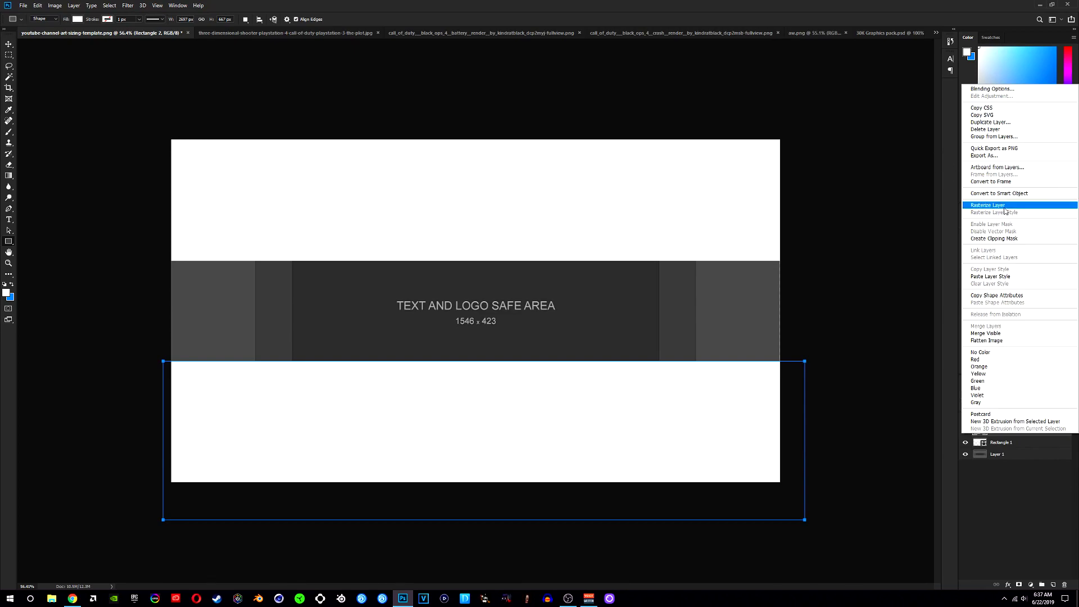
left_click(1006, 206)
right_click(1006, 444)
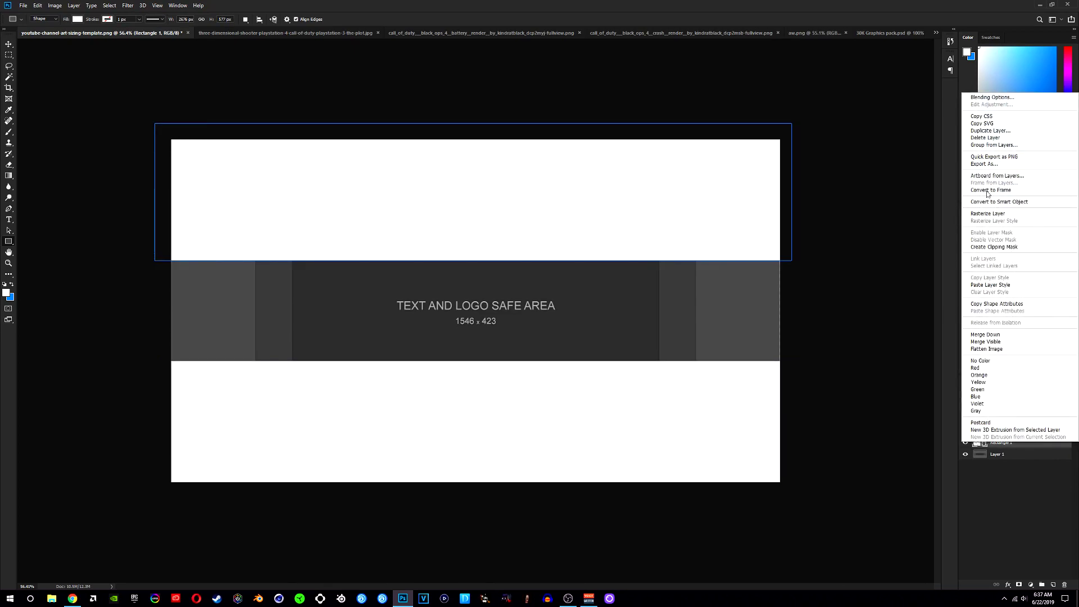
left_click(989, 215)
left_click(1005, 455)
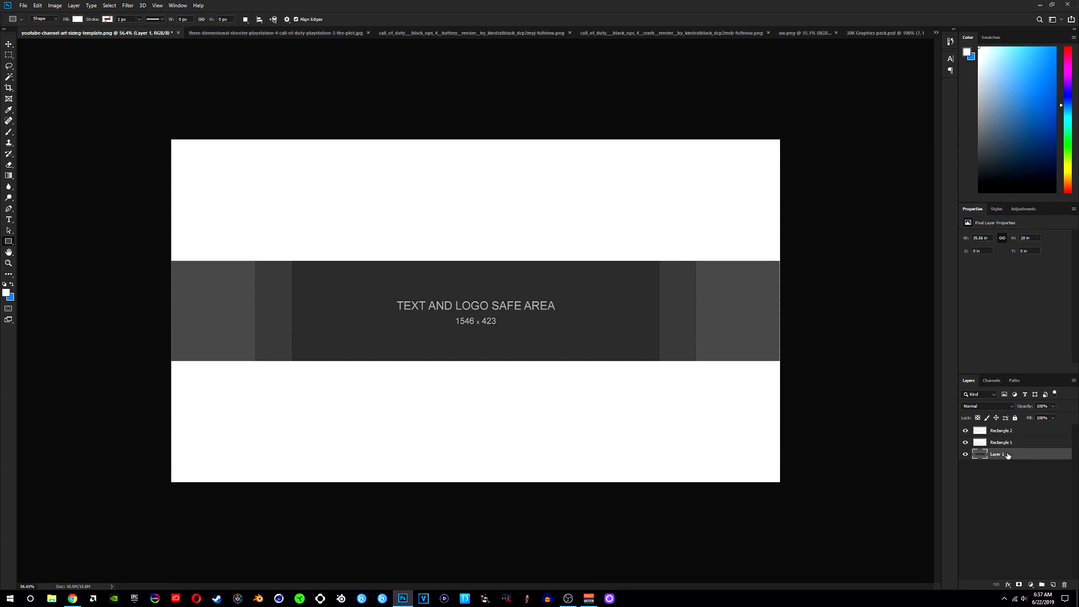
key("Delete")
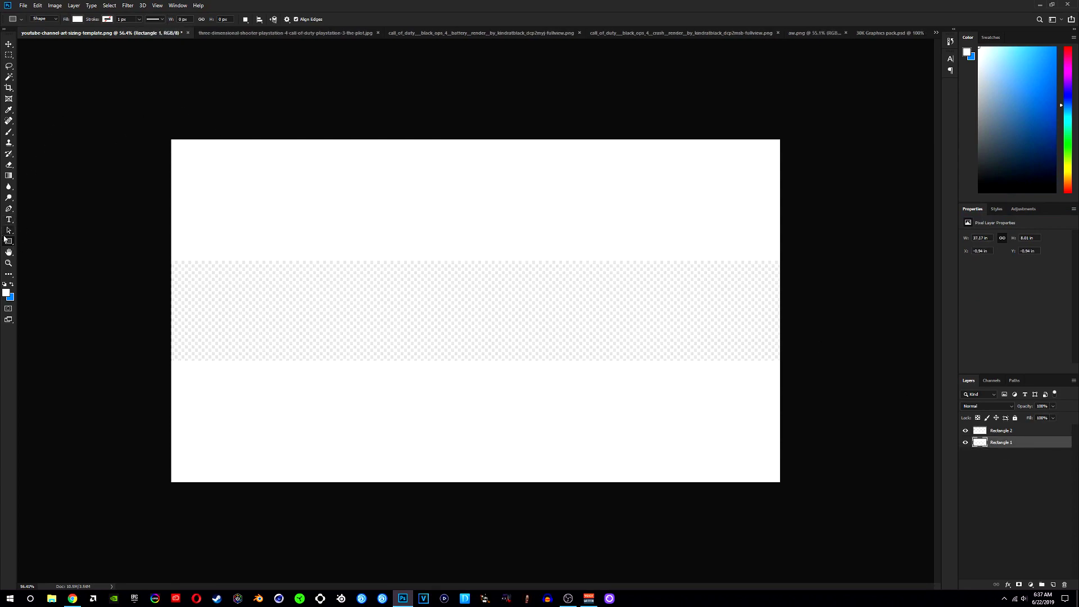
Draw a black rectangle over the middle band, place it below Rectangle 1, and rasterize it.
left_click(76, 19)
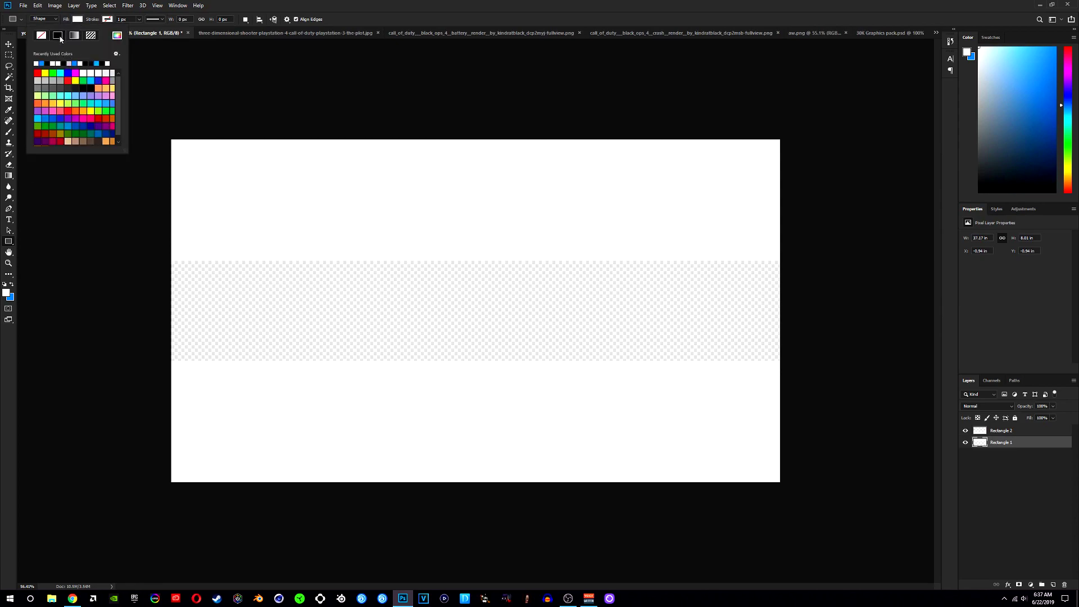
left_click(47, 62)
left_click(154, 256)
left_click_drag(153, 256, 796, 366)
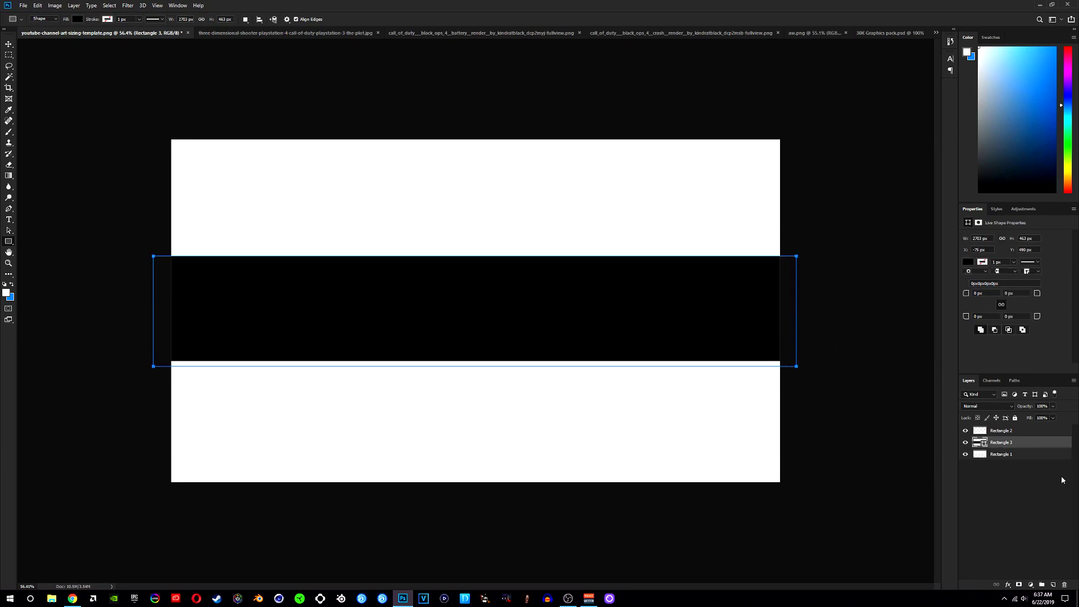
left_click_drag(1014, 444, 1012, 462)
right_click(1011, 462)
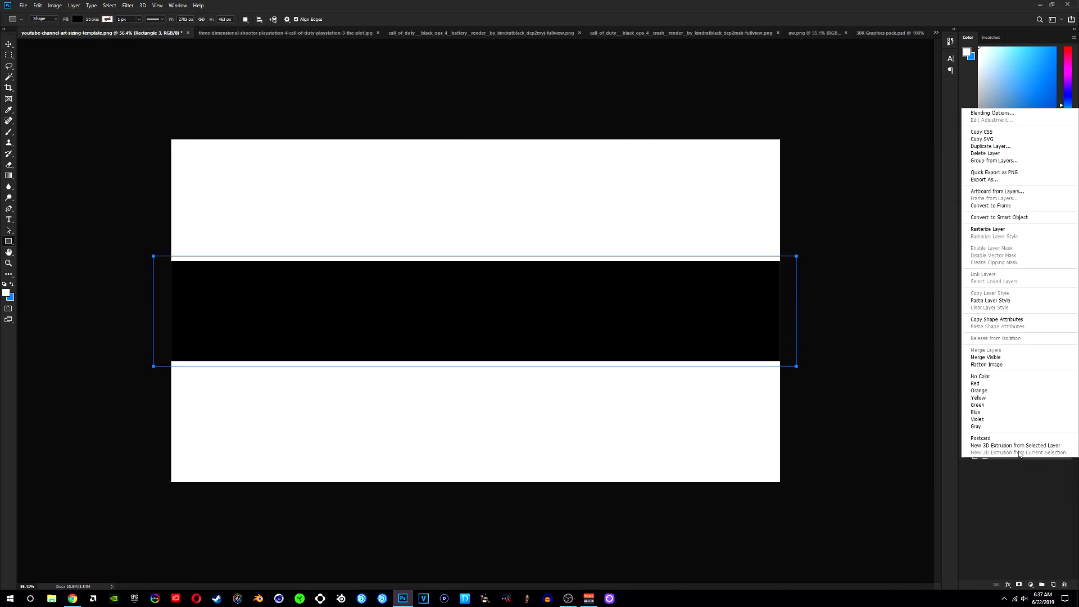
left_click(988, 230)
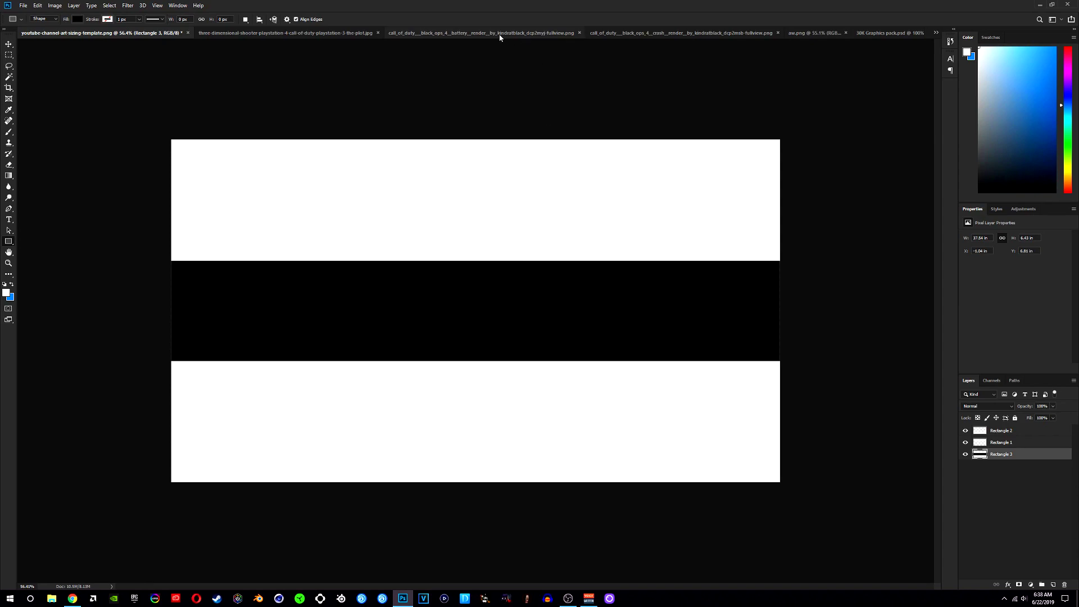
Dismiss the rectangle size dialog, switch to the Move tool, and bring up the Call of Duty artwork.
left_click(451, 106)
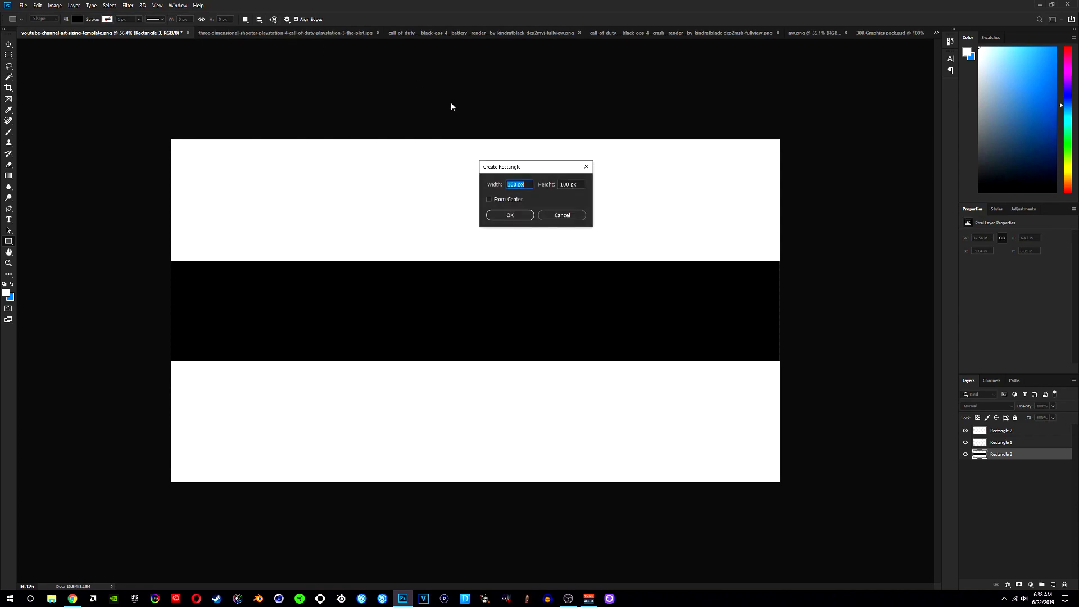
left_click(555, 215)
key("v")
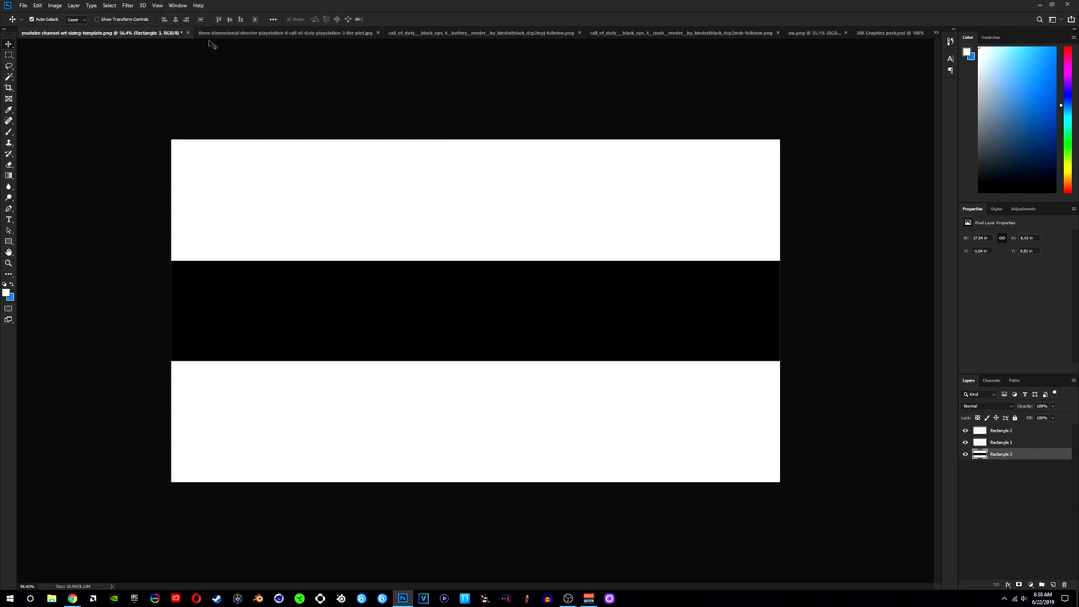
left_click(265, 35)
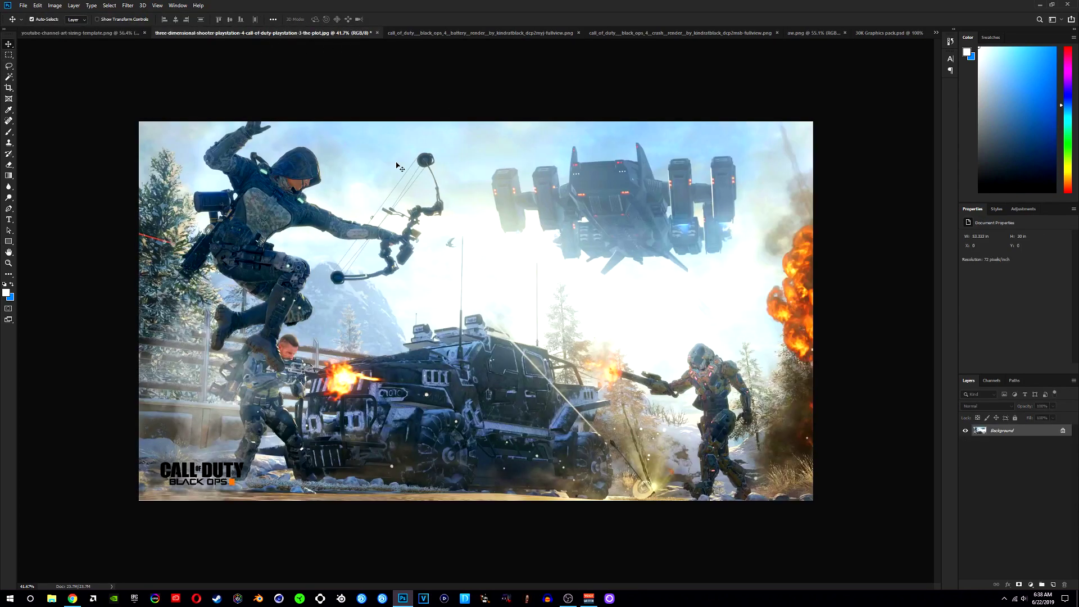
Bring the Call of Duty artwork into the template as Layer 1 and scale it down to fill the middle band.
left_click(90, 33)
left_click_drag(473, 285, 474, 287)
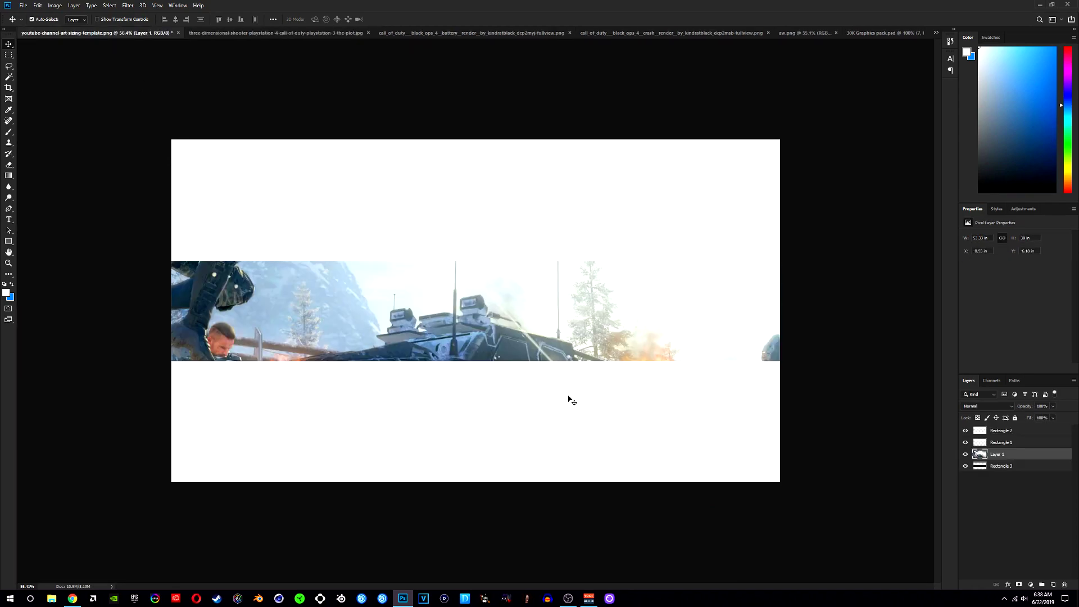
key("ctrl+t")
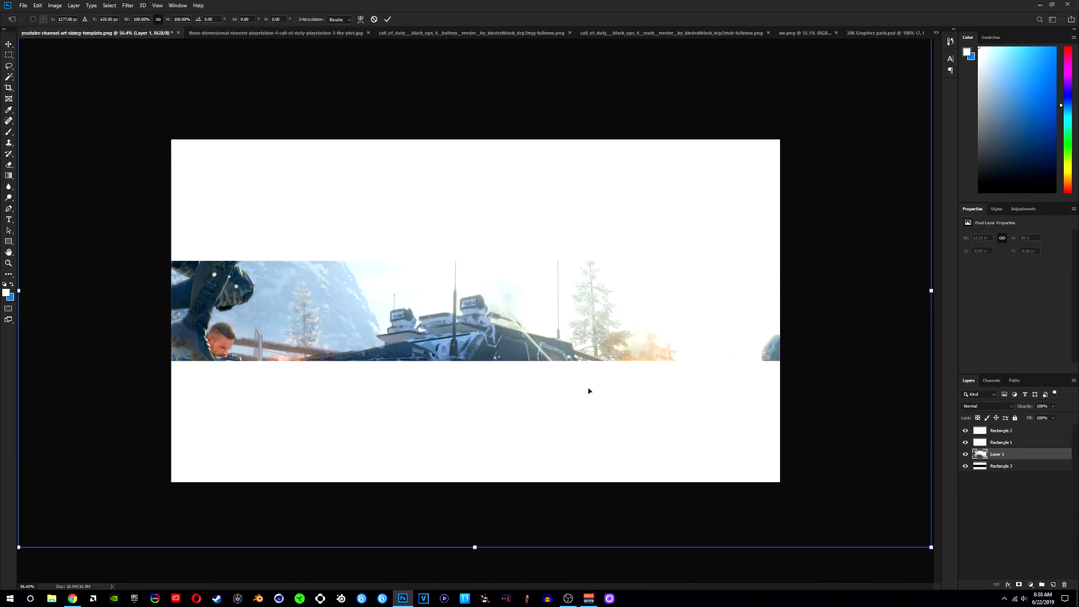
scroll(590, 394, "down", 3)
left_click_drag(758, 458, 610, 386)
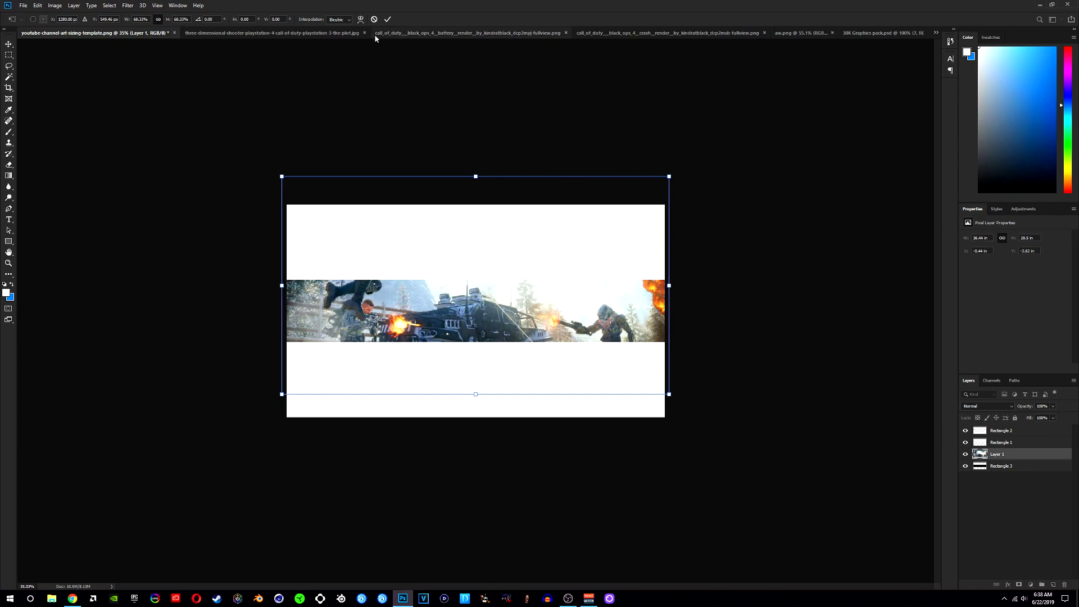
left_click(388, 19)
scroll(612, 398, "up", 2)
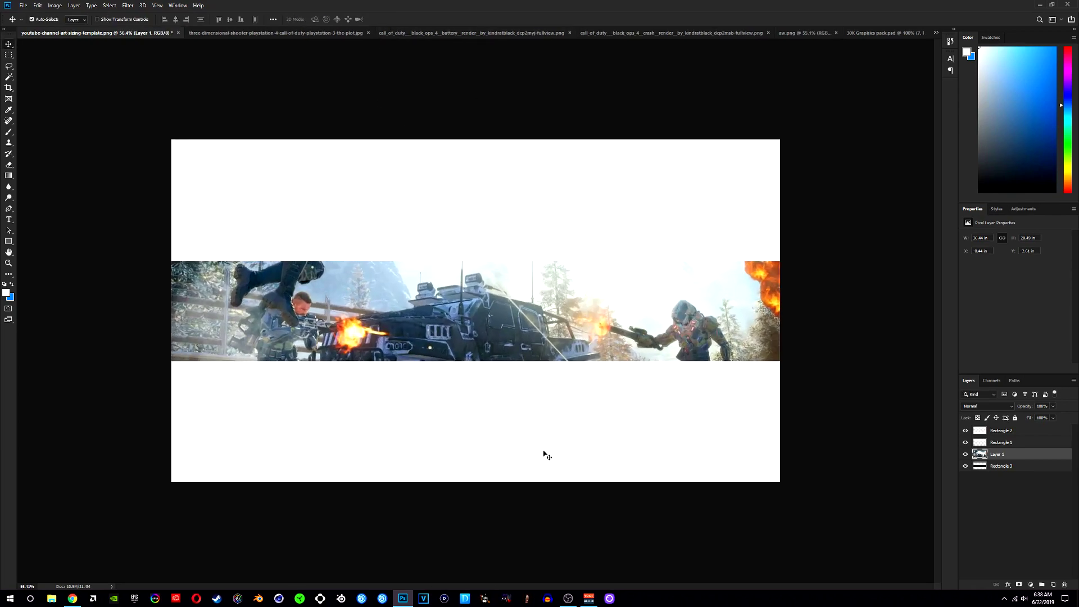
Set the artwork layer's opacity to 15%.
left_click(1054, 407)
left_click(1022, 417)
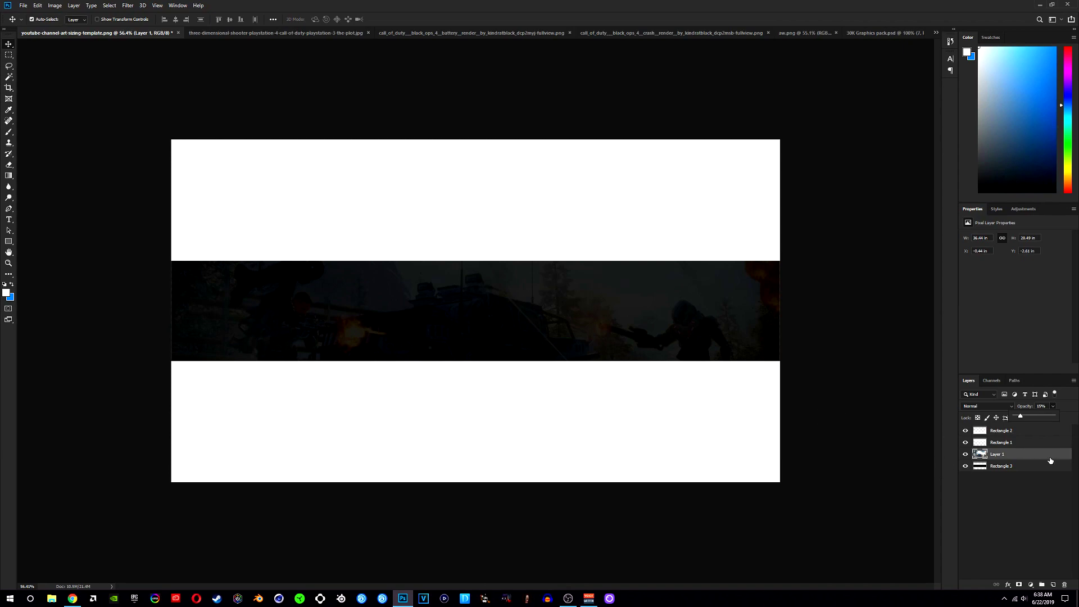
left_click(127, 6)
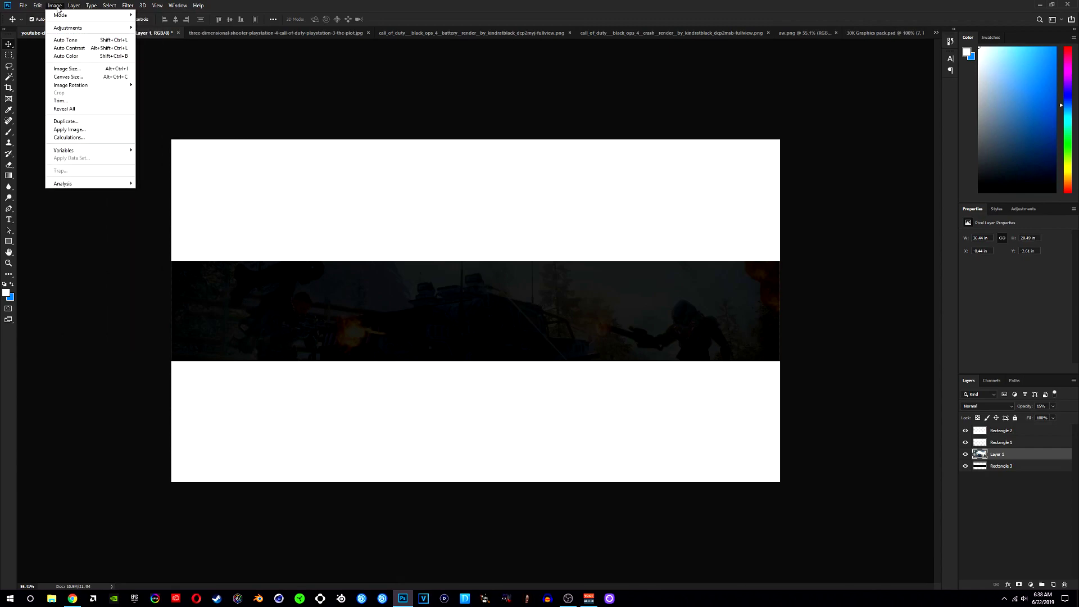
mouse_move(76, 31)
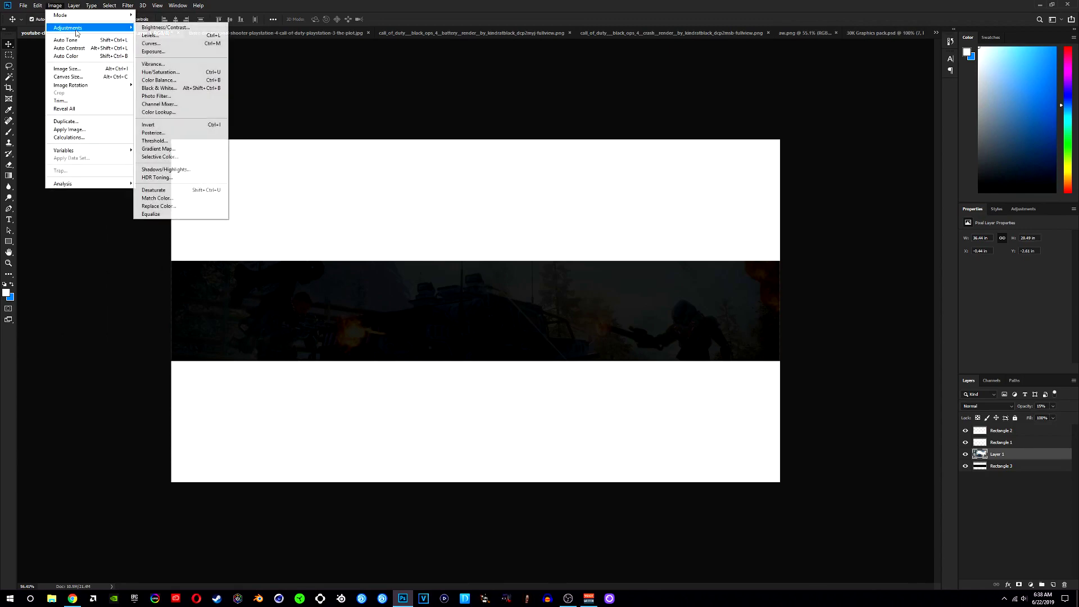
Apply a Black & White adjustment with default sliders to the artwork layer.
left_click(166, 91)
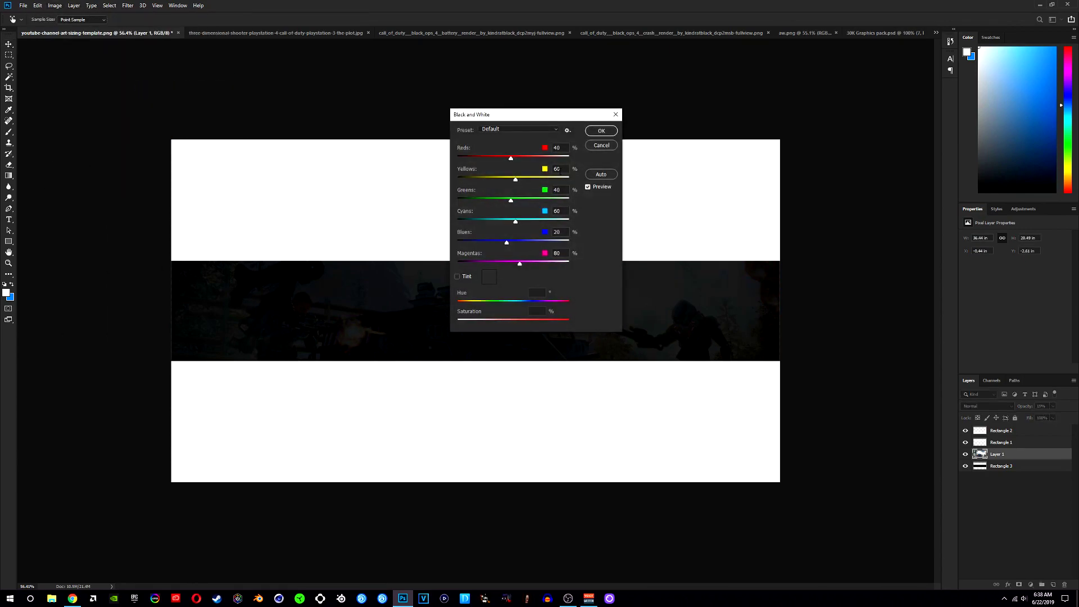
left_click(600, 132)
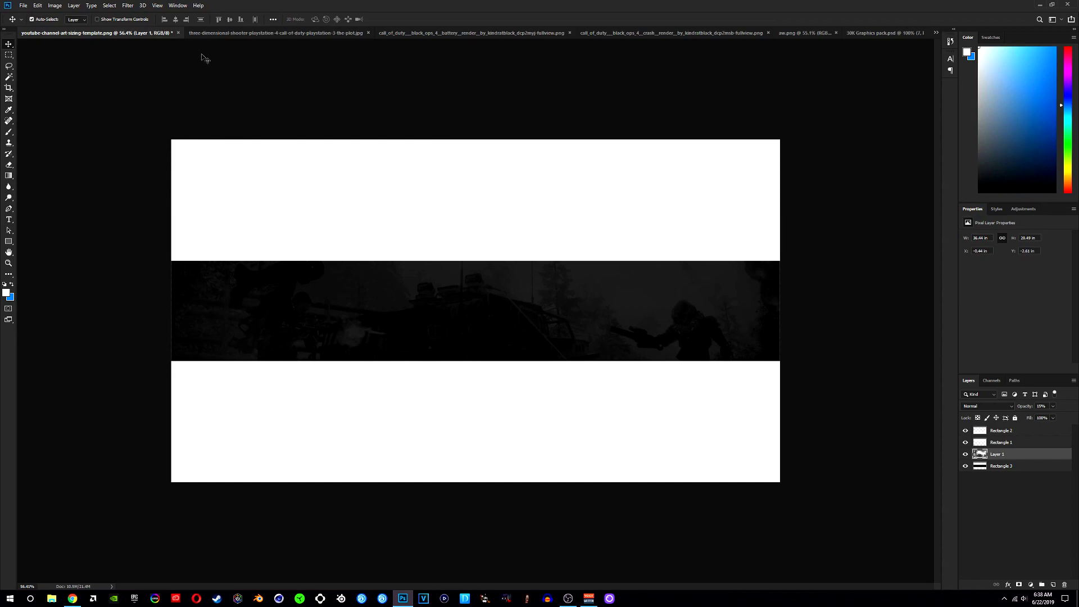
Apply a Gaussian Blur with a 1.9-pixel radius to the artwork strip.
left_click(131, 6)
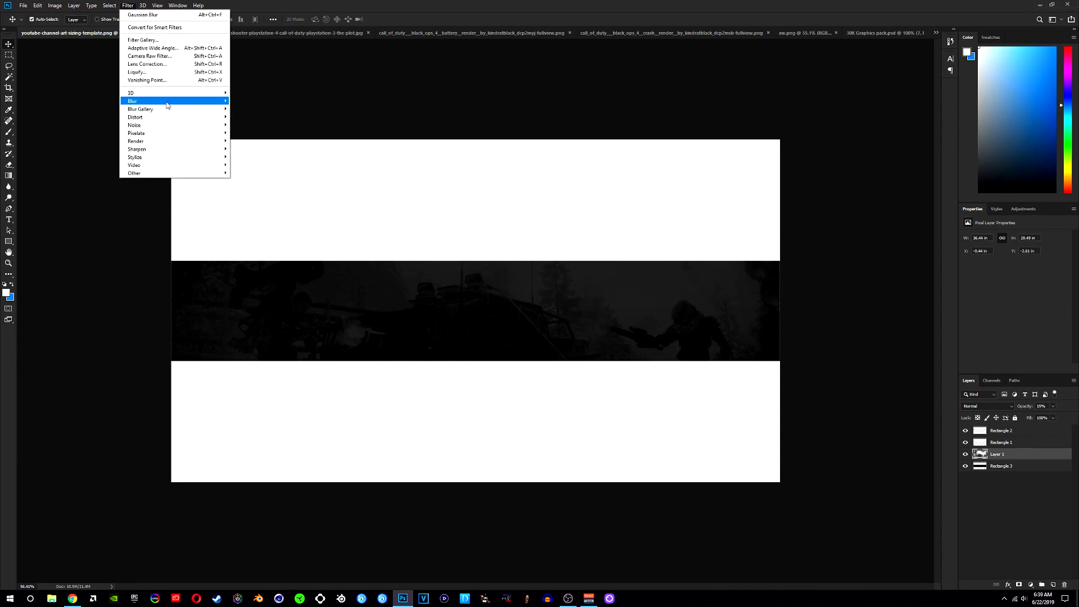
mouse_move(179, 101)
left_click(247, 133)
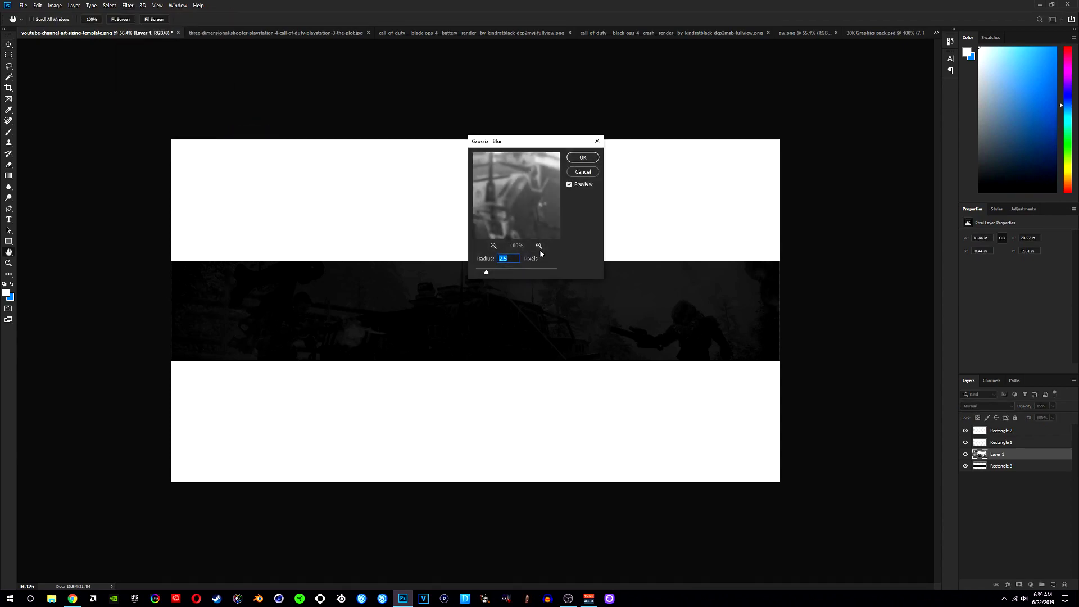
left_click_drag(484, 274, 484, 277)
left_click(583, 158)
scroll(584, 336, "up", 1)
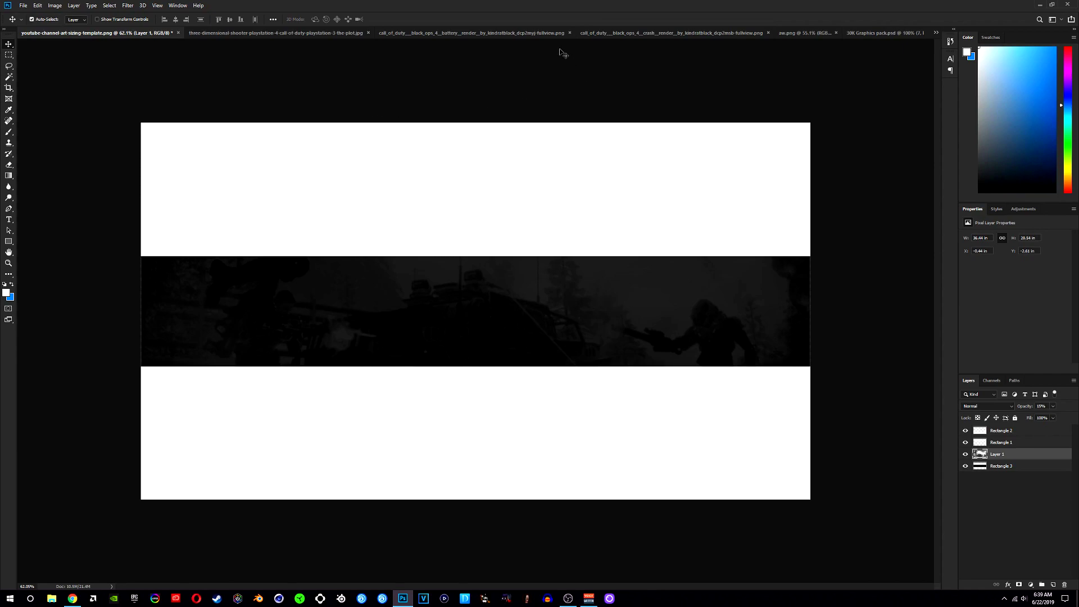
Bring the first soldier render into the banner as Layer 2 and shift it left within the strip.
left_click(309, 35)
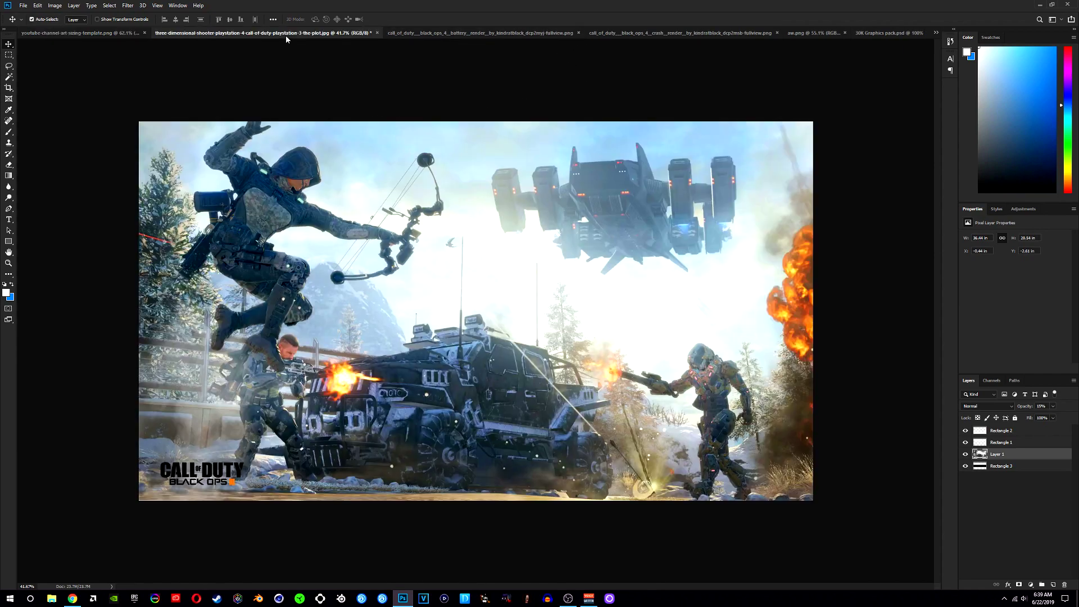
left_click(471, 35)
left_click_drag(489, 245, 609, 342)
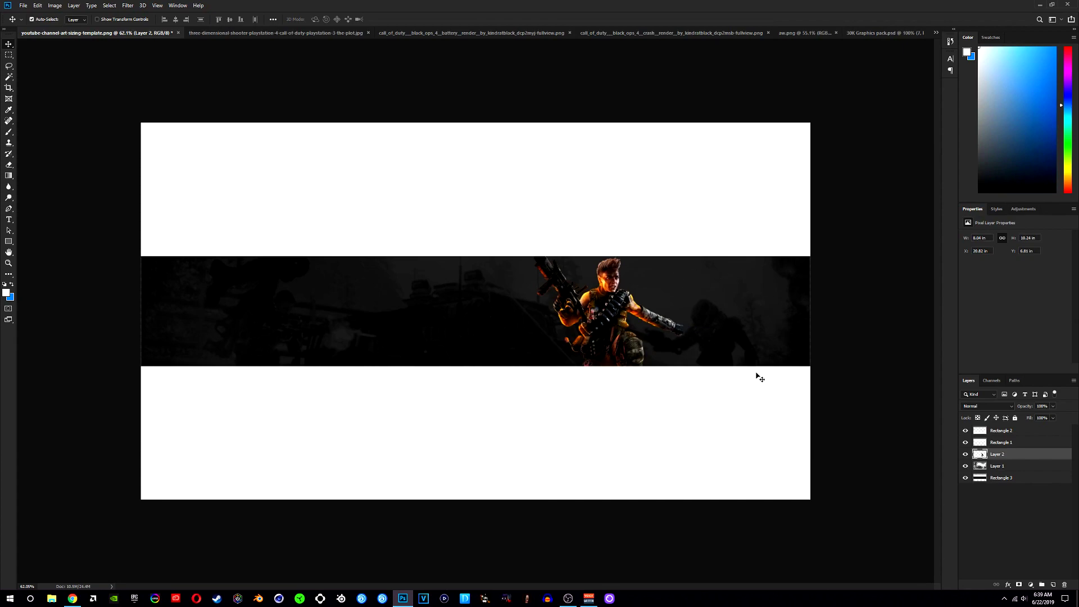
left_click_drag(606, 315, 588, 329)
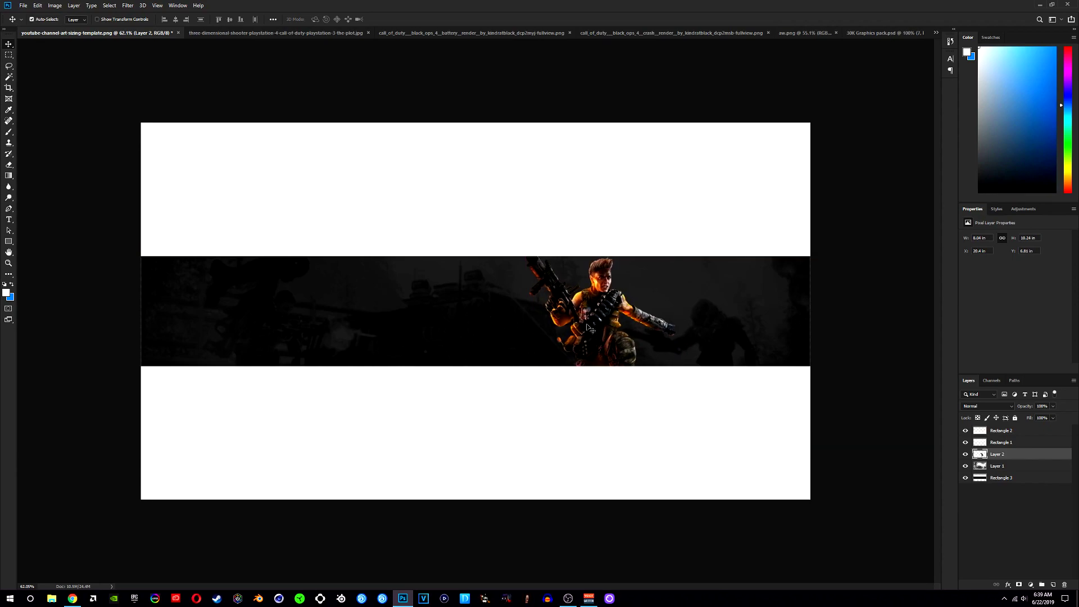
Scale the soldier to about 88% and reposition it within the strip.
key("ctrl+t")
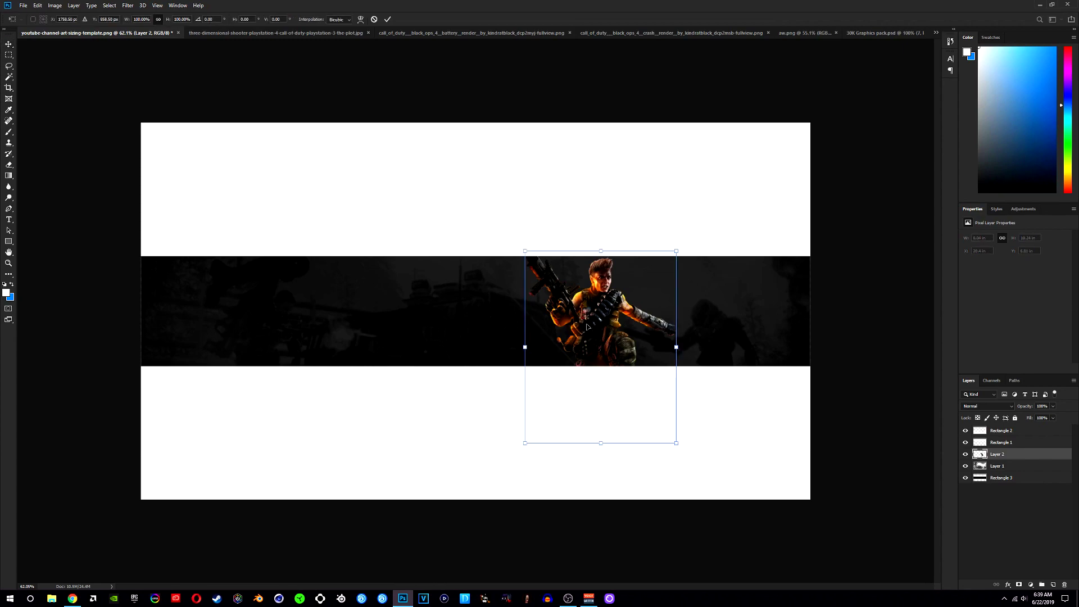
left_click_drag(677, 444, 665, 433)
left_click_drag(626, 403, 619, 394)
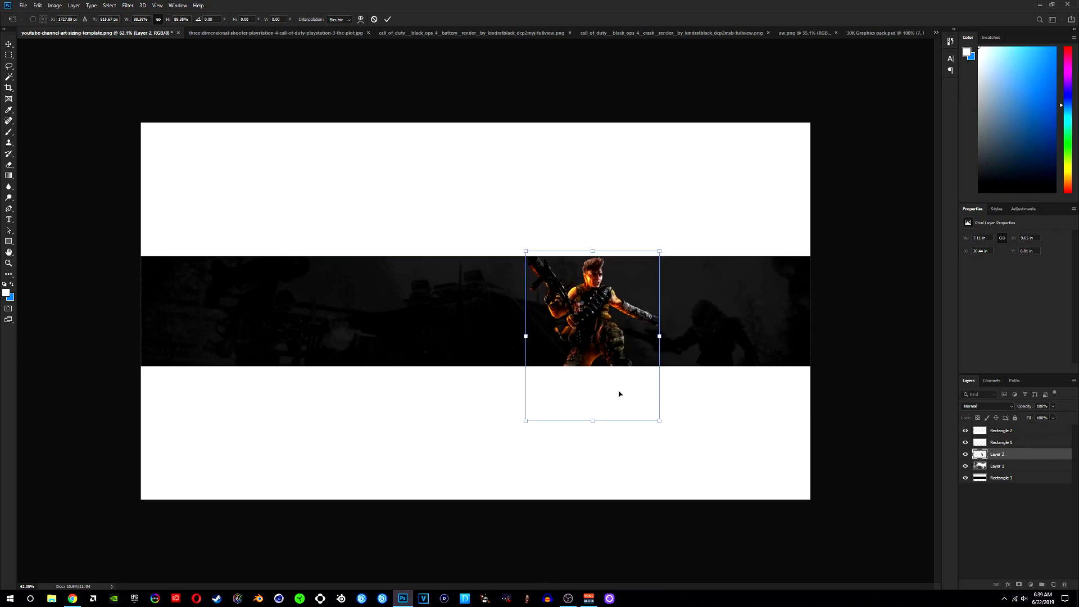
left_click(387, 19)
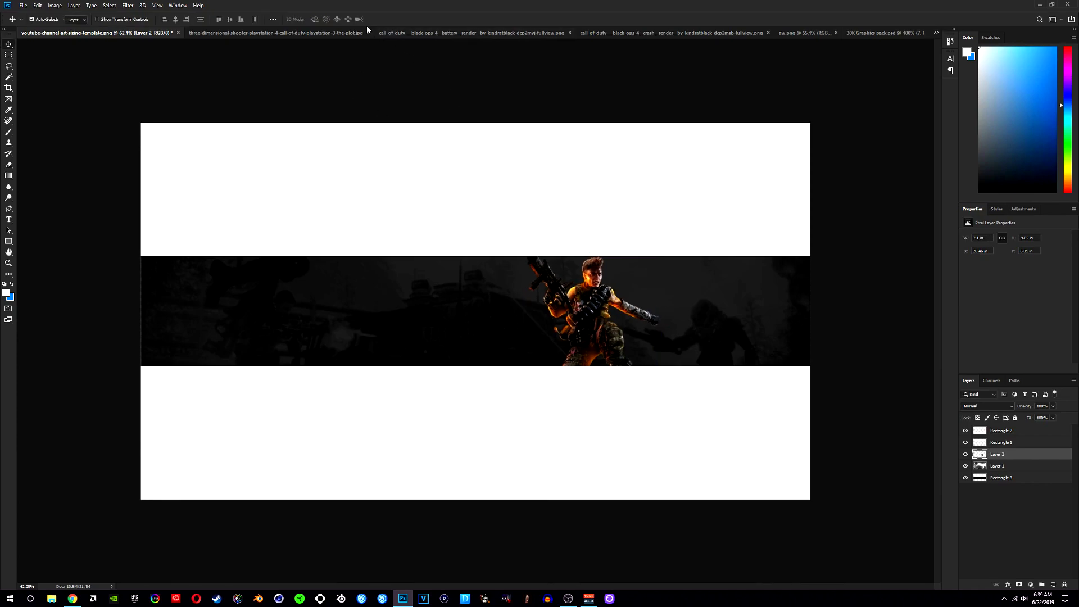
Drag the crash soldier render from its document into the banner template.
left_click(416, 33)
left_click(312, 33)
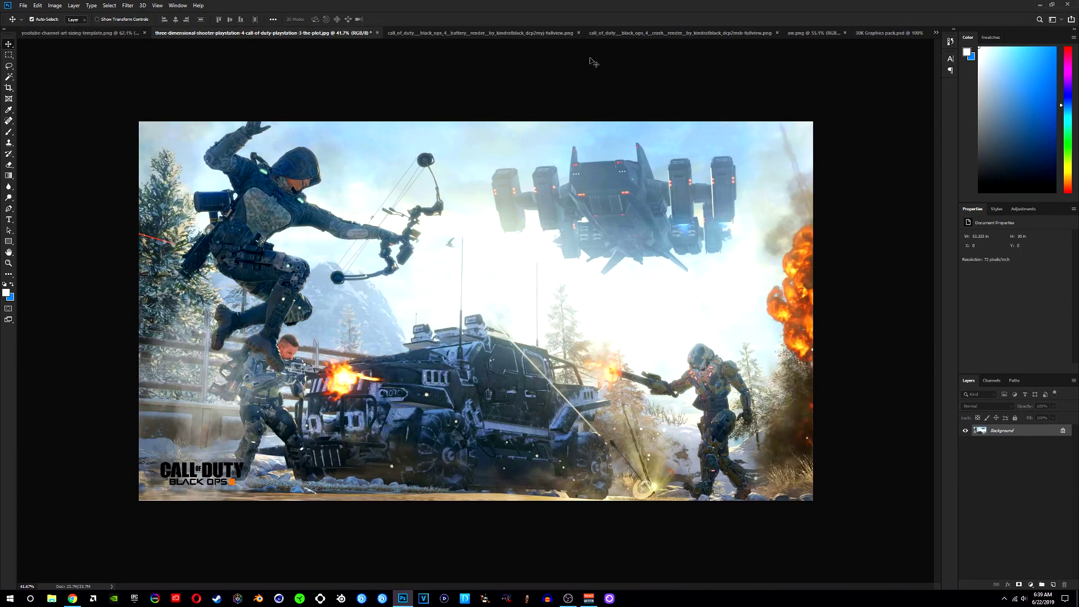
left_click(674, 32)
left_click_drag(438, 238, 644, 322)
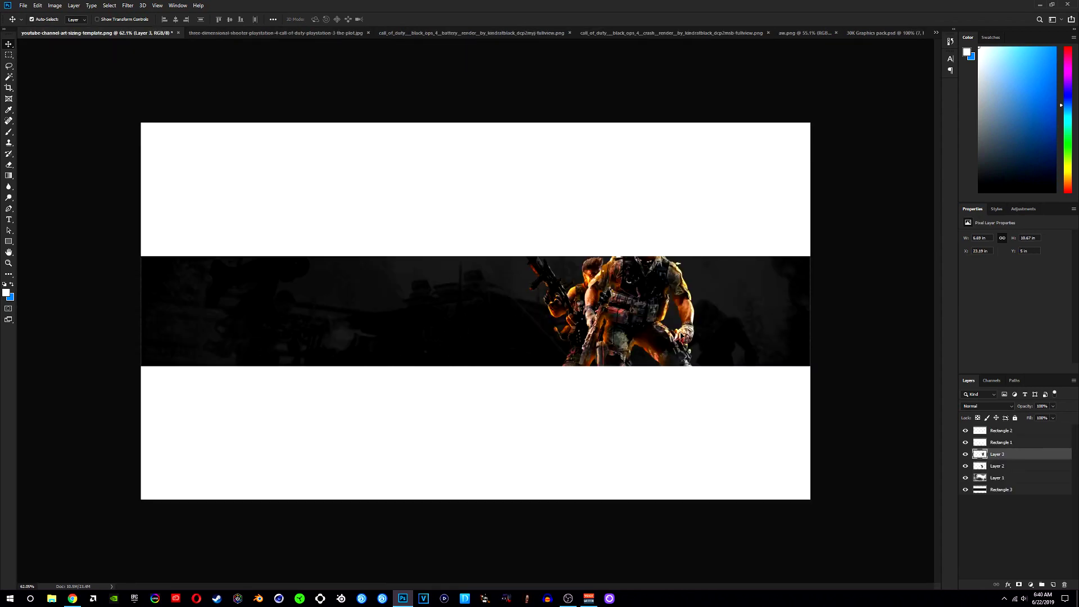
Scale the second soldier to about 73%, set it right of the first, and fit the view.
key("ctrl+t")
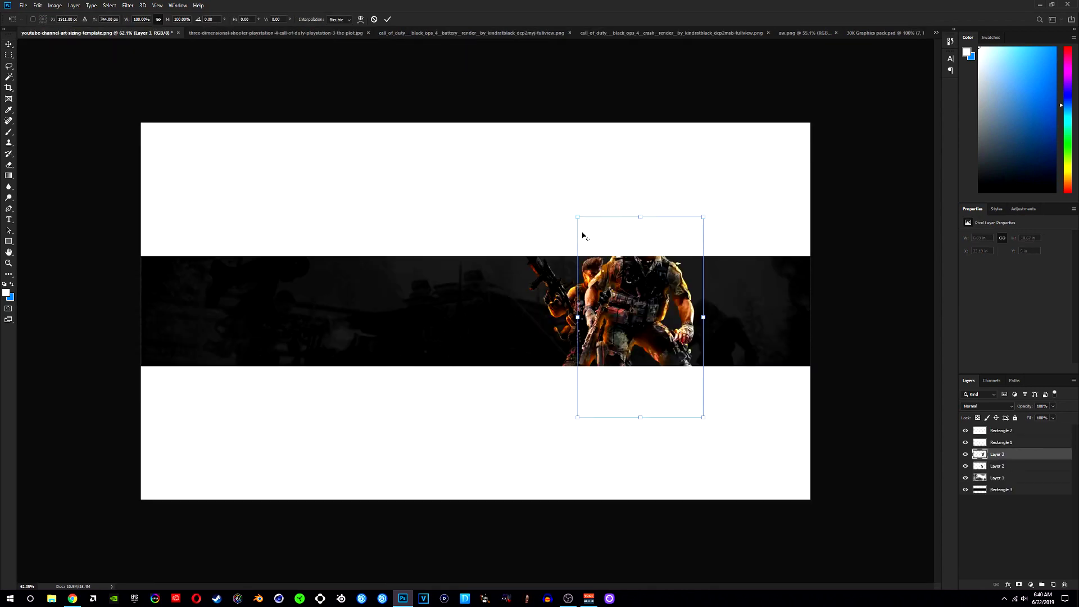
left_click_drag(578, 217, 593, 242)
left_click_drag(644, 317, 647, 331)
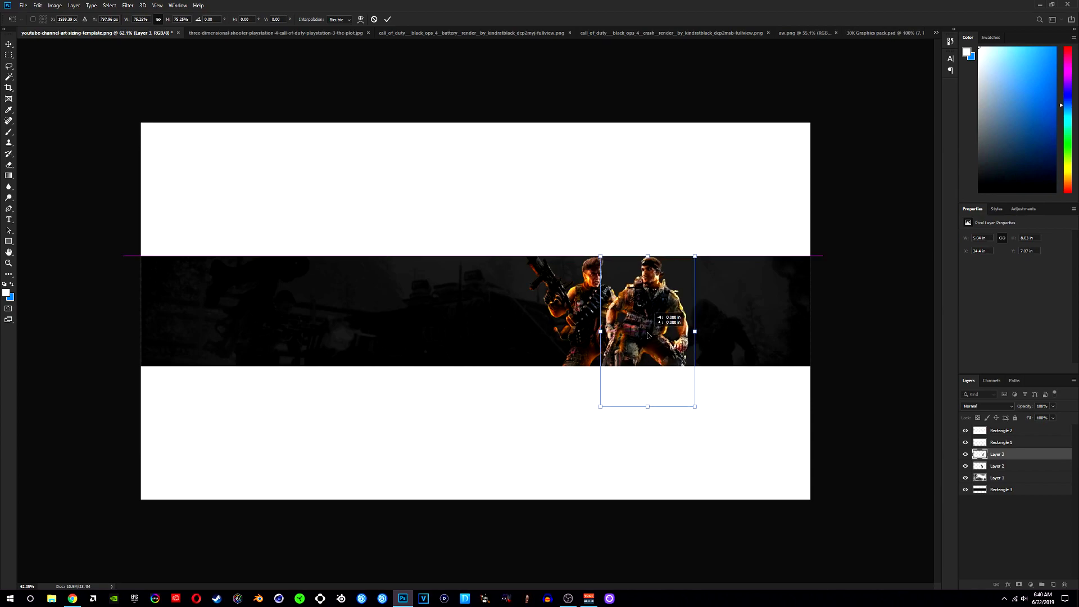
left_click_drag(695, 257, 694, 258)
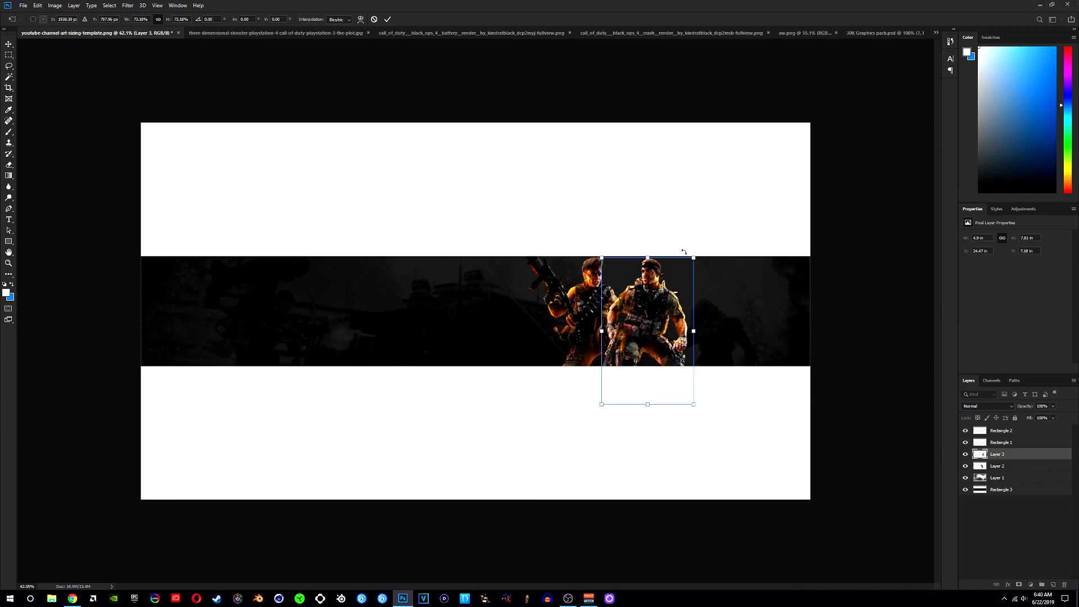
left_click(387, 19)
key("ctrl+0")
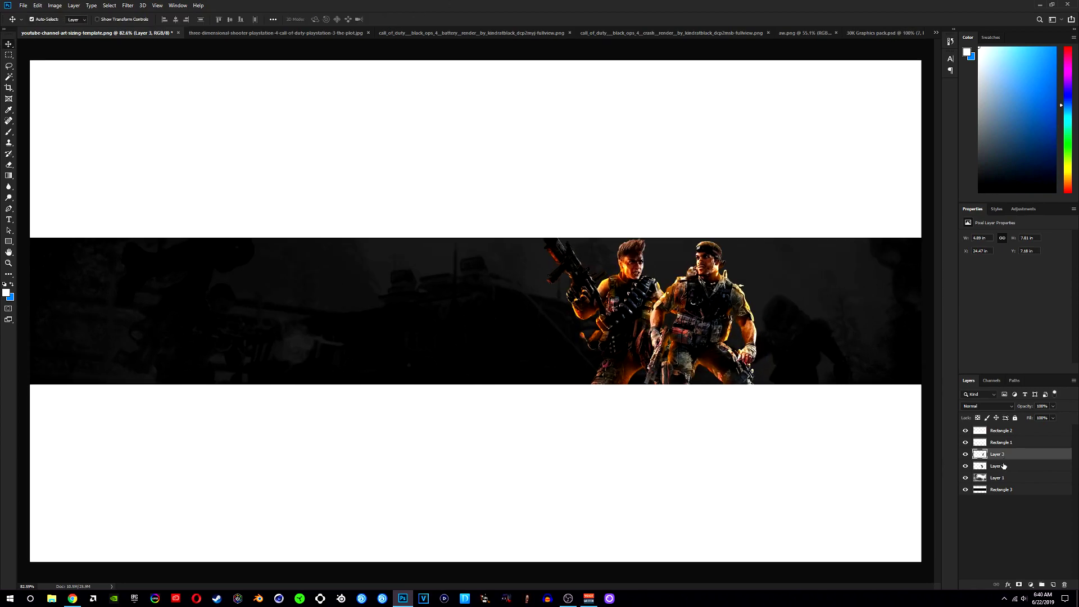
Move Layer 2 above Layer 3 so the first soldier sits in front.
double_click(1003, 466)
double_click(1028, 466)
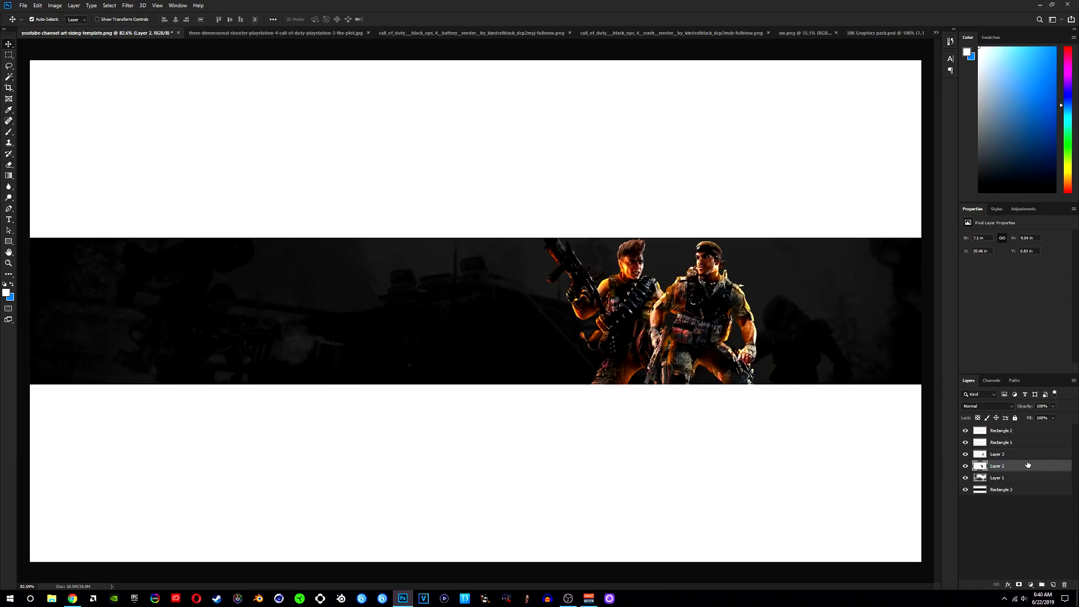
left_click(1059, 110)
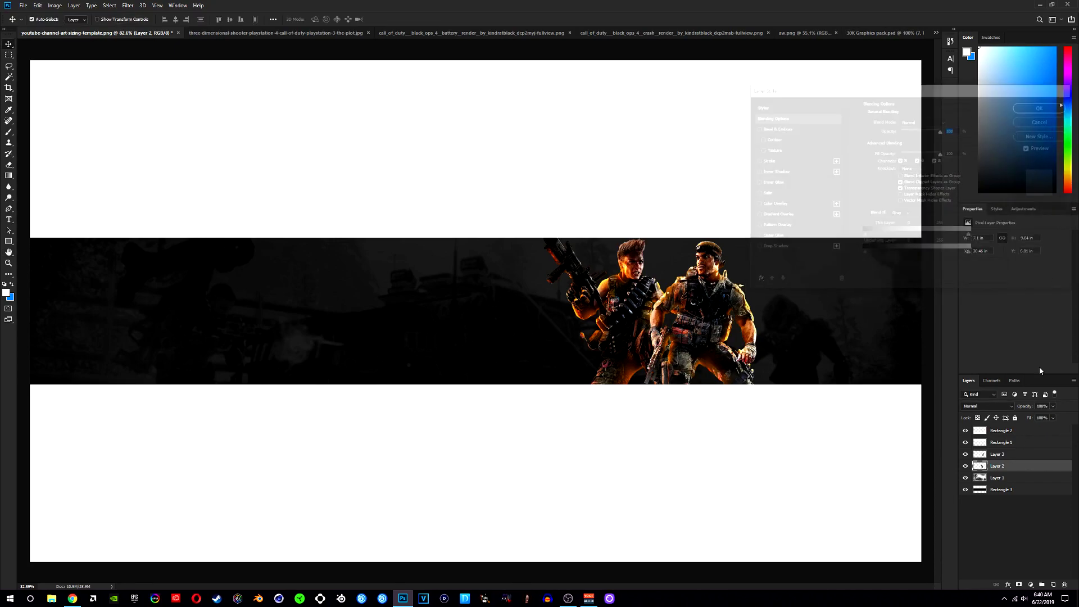
left_click_drag(1009, 466, 1010, 455)
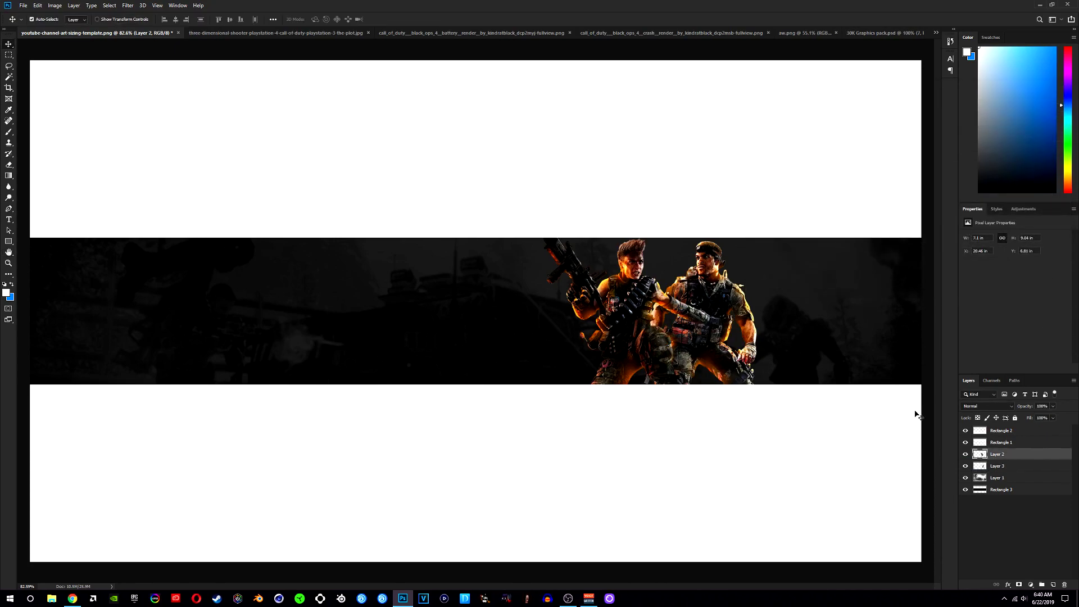
Nudge both soldier renders slightly left within the strip.
scroll(741, 360, "down", 2)
scroll(787, 388, "down", 1)
scroll(788, 390, "up", 1)
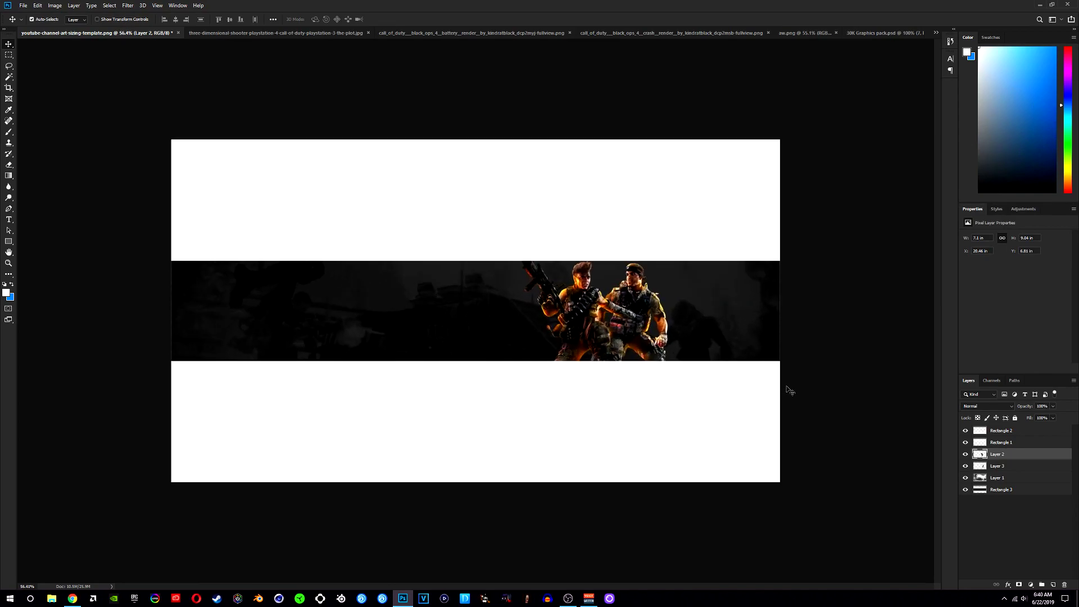
scroll(790, 389, "up", 1)
left_click(650, 300)
mouse_move(649, 300)
left_mouse_down()
mouse_move(585, 305)
mouse_move(639, 299)
left_mouse_up()
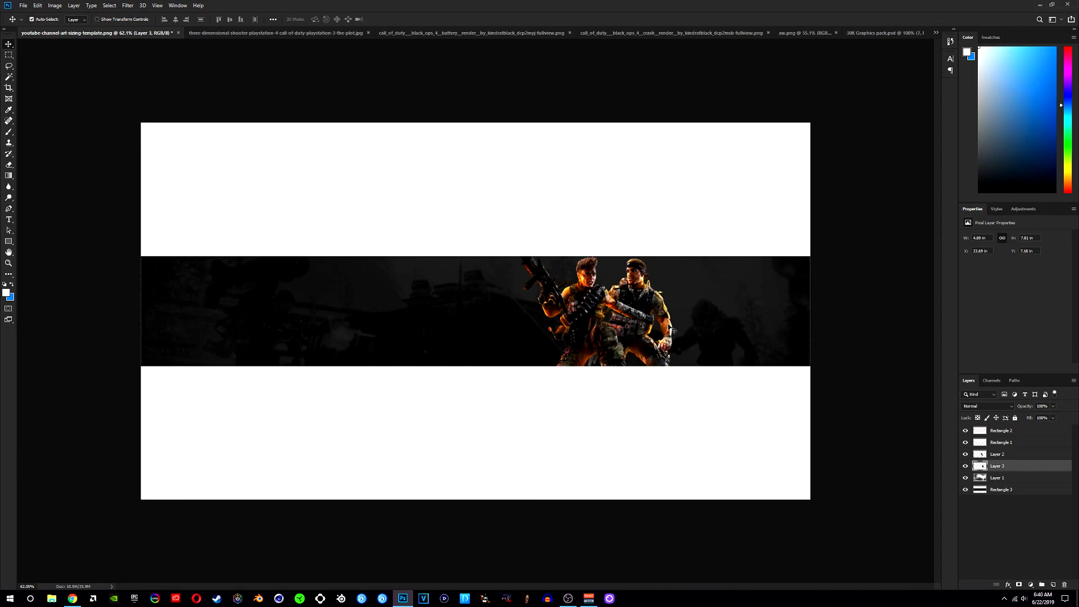
left_click_drag(641, 299, 639, 295)
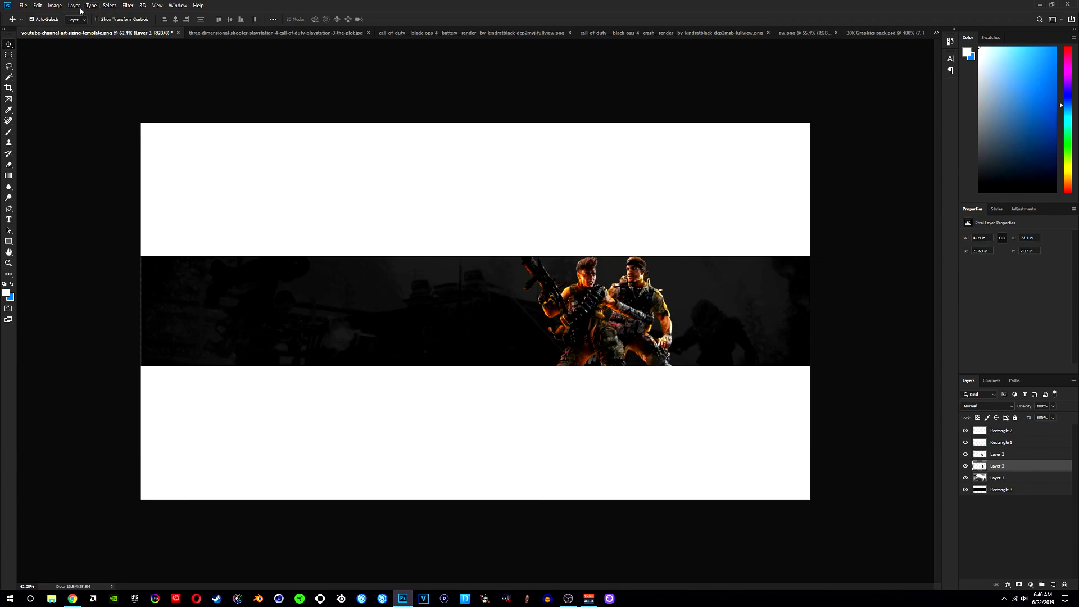
Apply an Image > Adjustments > Black & White conversion to the second soldier (Layer 3).
left_click(56, 8)
mouse_move(90, 27)
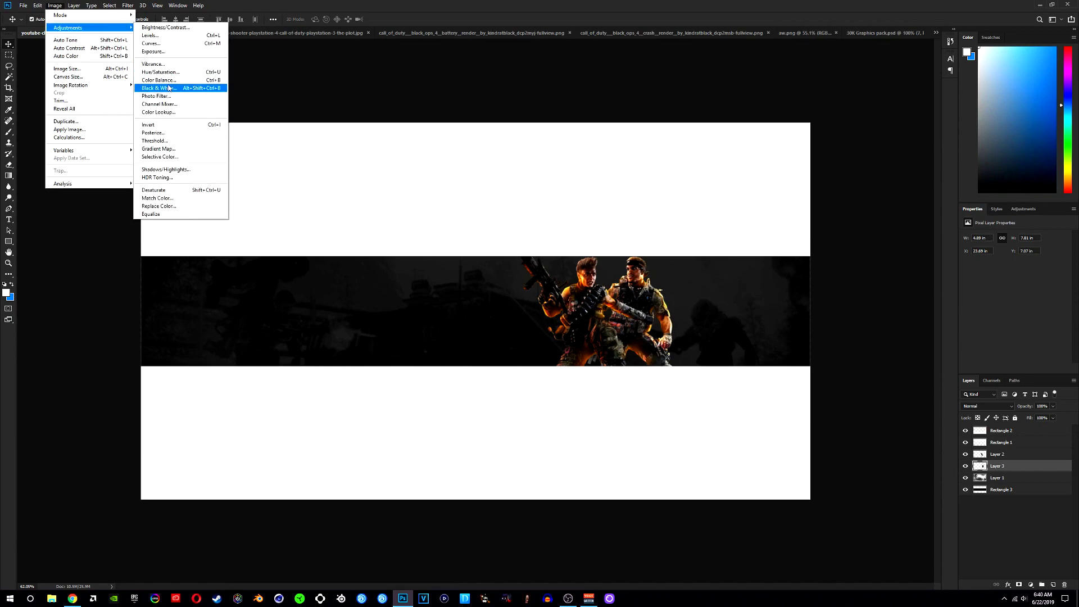
left_click(163, 89)
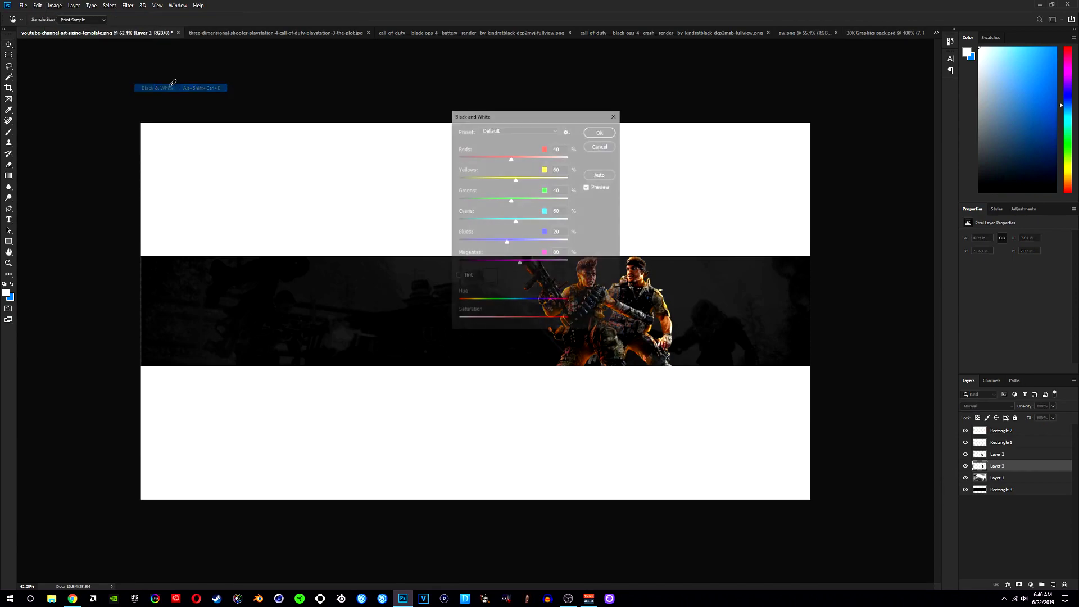
left_click(601, 131)
Apply the same Black & White conversion to the first soldier's layer.
left_click(998, 455)
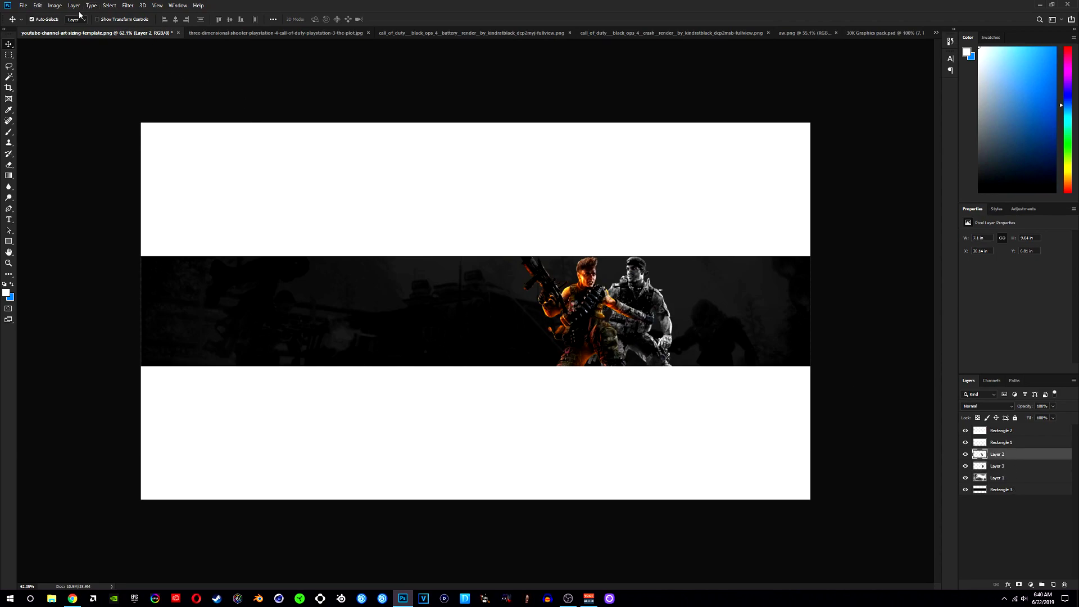
left_click(55, 6)
mouse_move(84, 26)
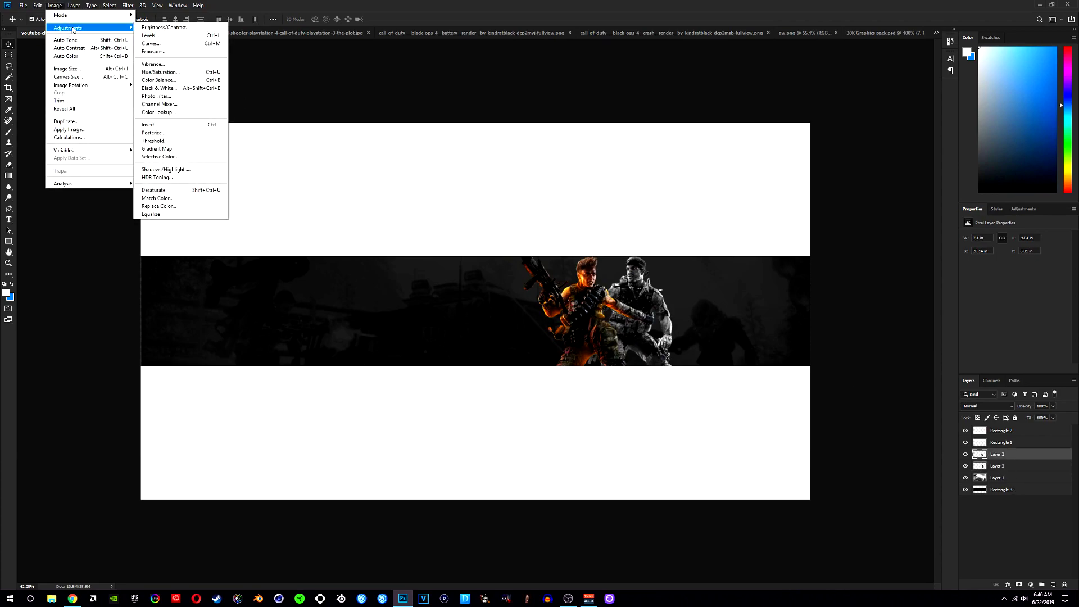
left_click(187, 88)
left_click(602, 132)
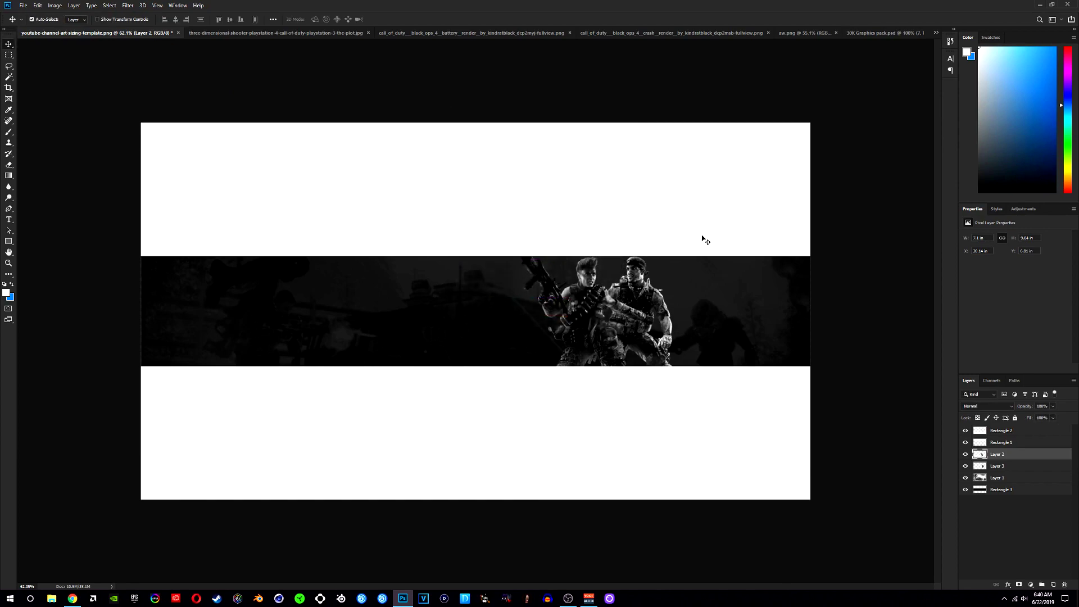